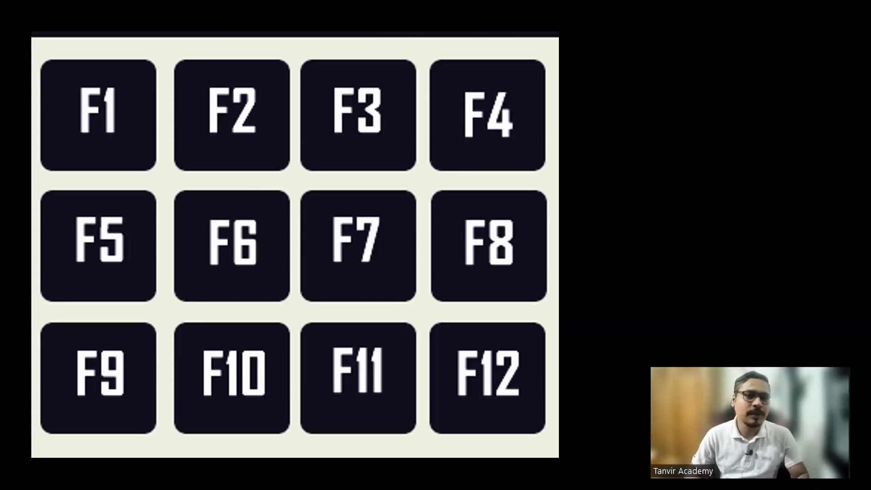
# Advance past the F1–F12 function-key grid slide to the dark academy logo slide.
pyautogui.press('Right')
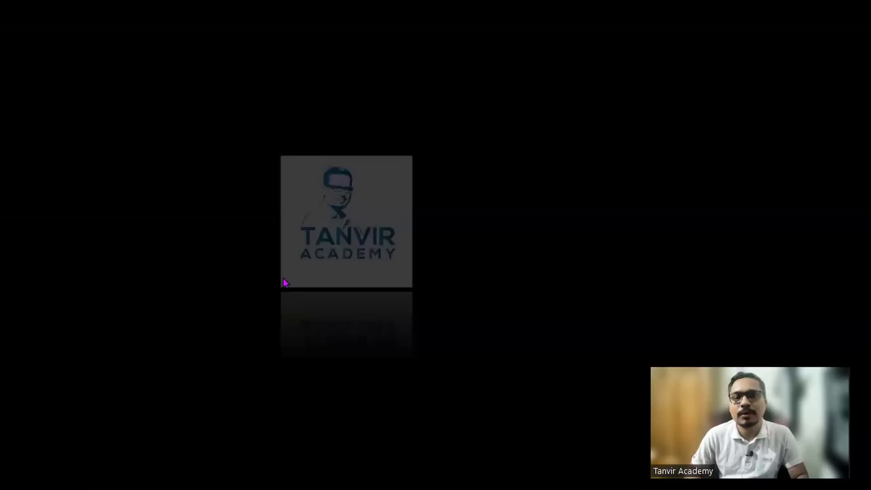
# Open the desktop shortcut menu and close it without choosing anything.
pyautogui.rightClick(301, 181)
pyautogui.click(317, 214)
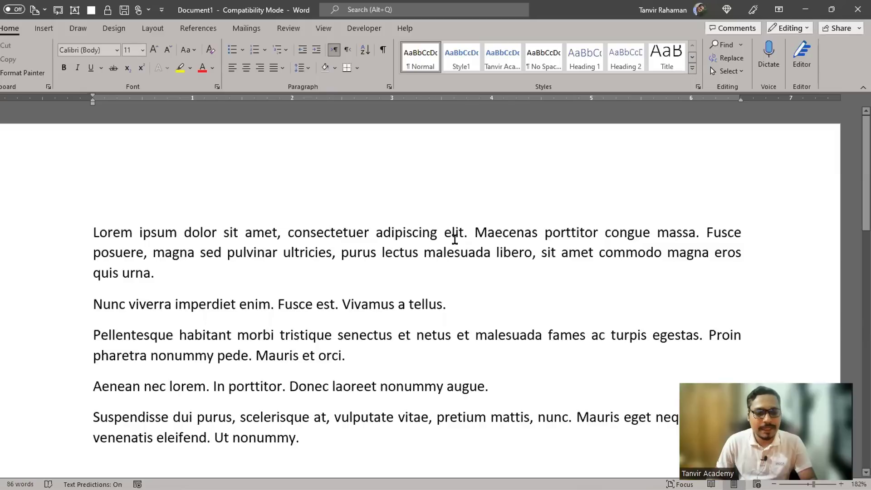
# Open Word's Help pane with F1.
pyautogui.press('F1')
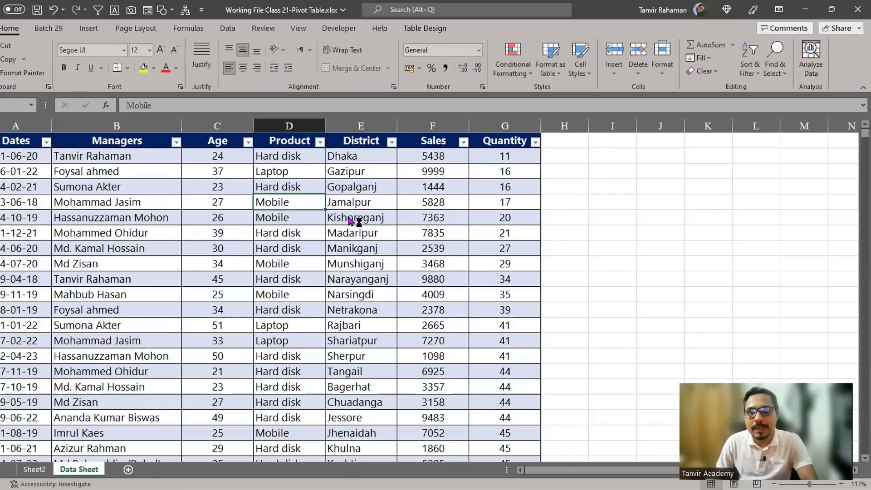
# Search Excel's Help pane for 'sum' and close the suggestions list.
pyautogui.press('F1')
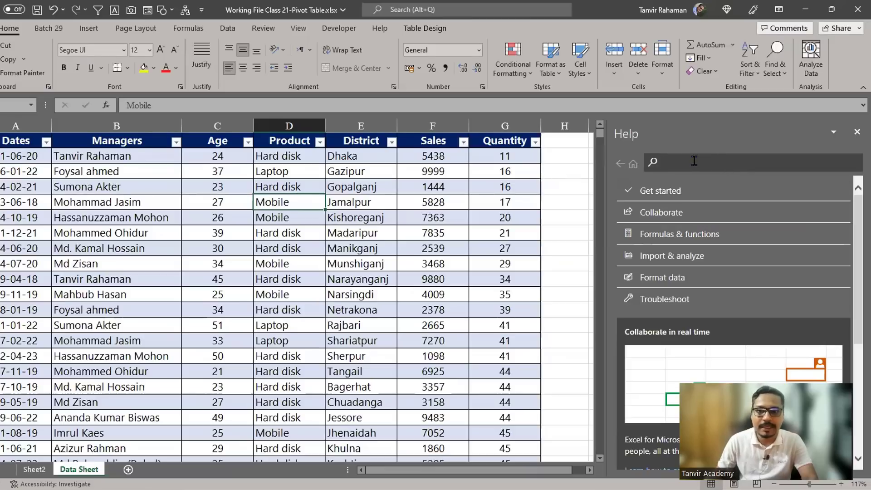
pyautogui.write('s')
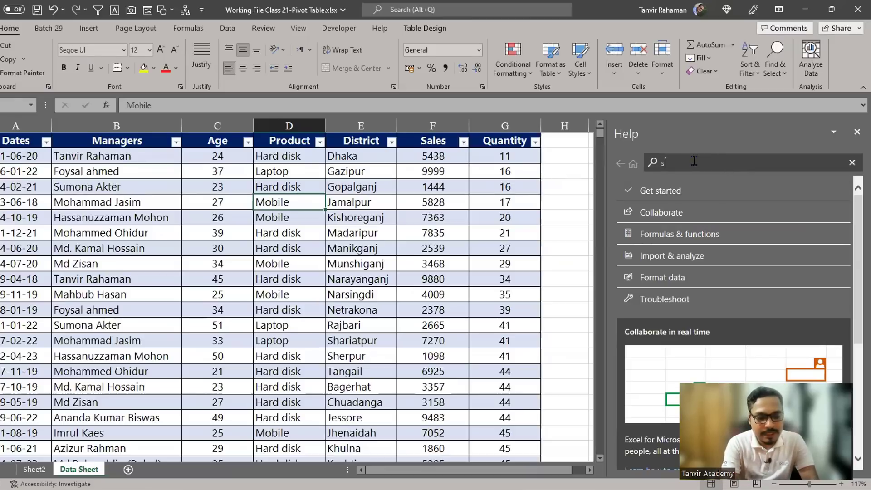
pyautogui.write('um')
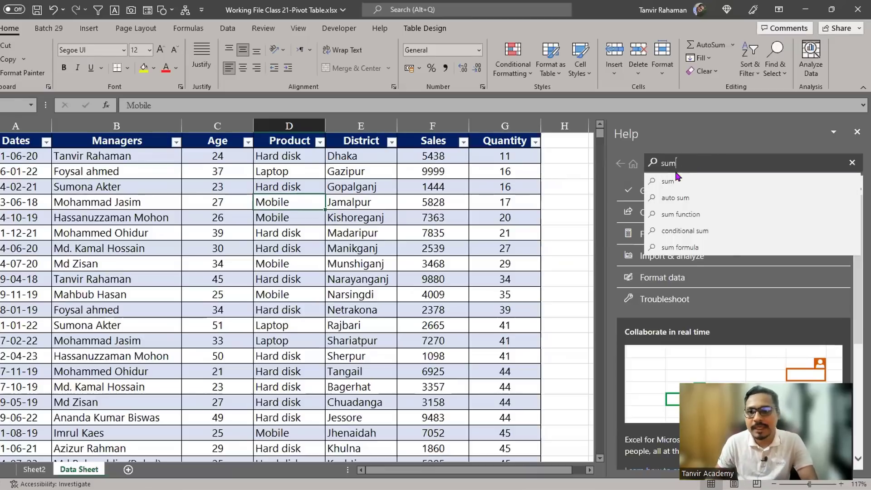
pyautogui.click(674, 182)
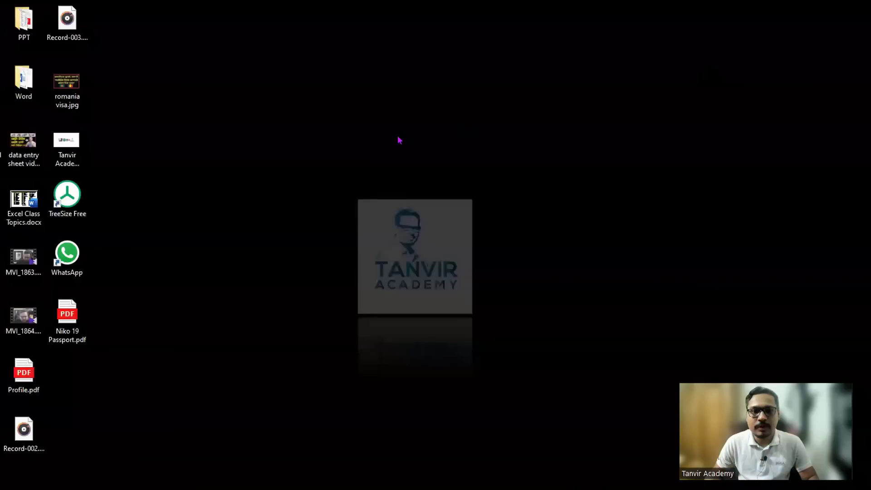
# Dismiss the desktop menu, then delete the romania visa.jpg file from the desktop.
pyautogui.rightClick(398, 136)
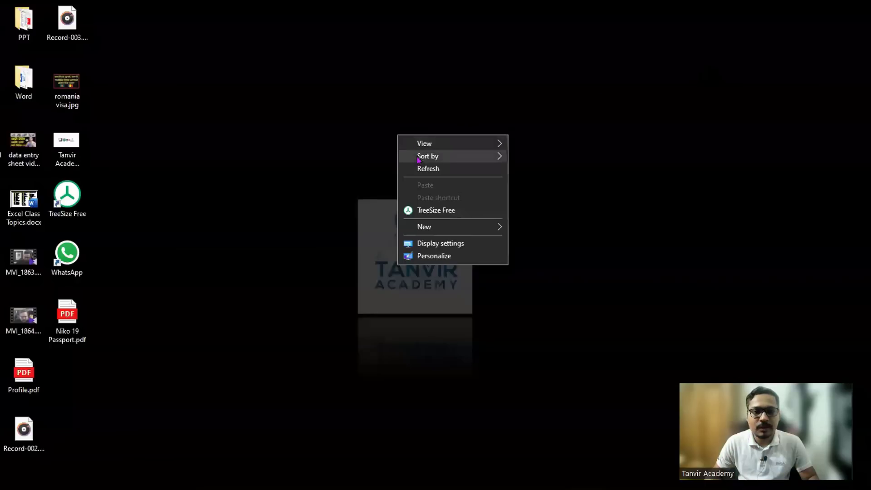
pyautogui.click(426, 170)
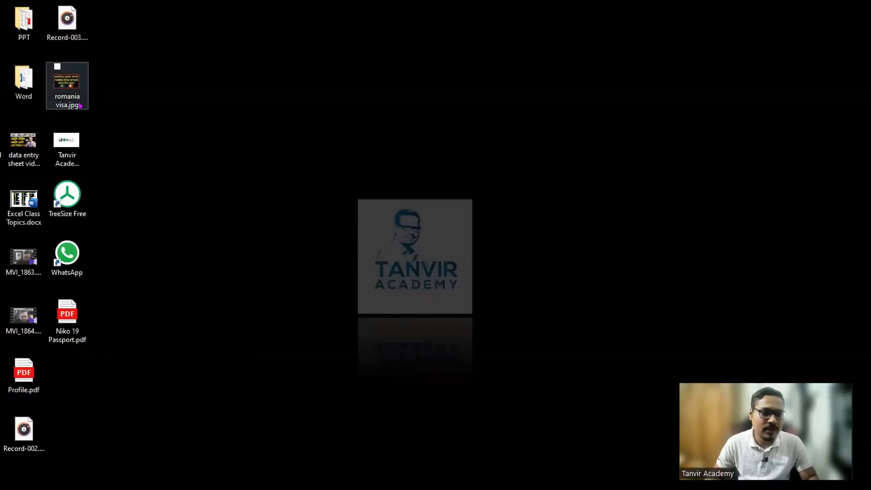
pyautogui.click(68, 86)
pyautogui.press('Delete')
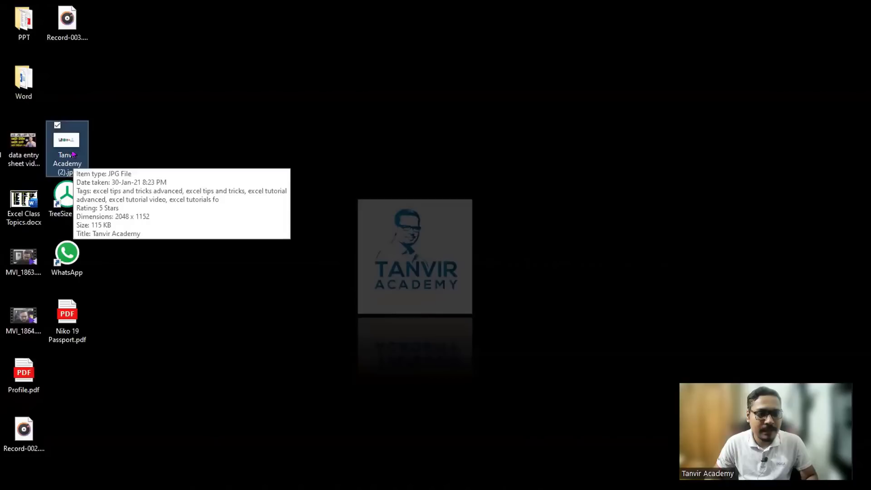
# Start renaming Tanvir Academy (2).jpg but keep its original name, then close its Shift+F10 menu.
pyautogui.click(77, 155)
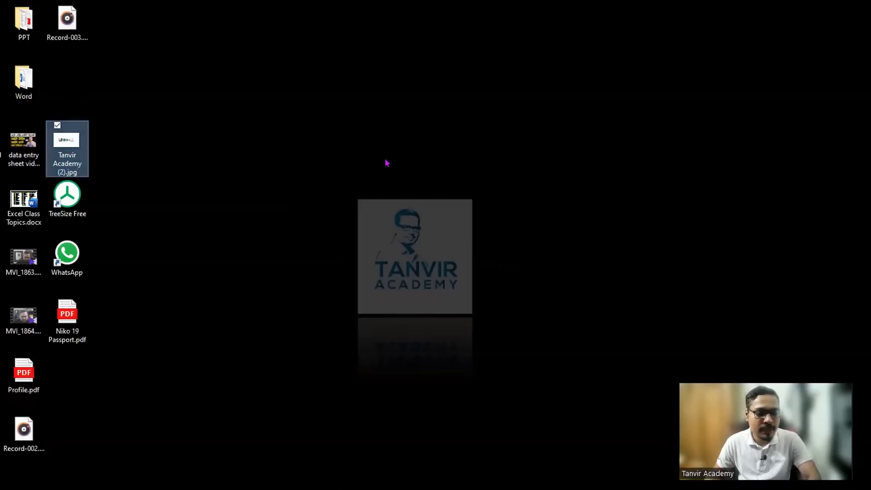
pyautogui.press('F2')
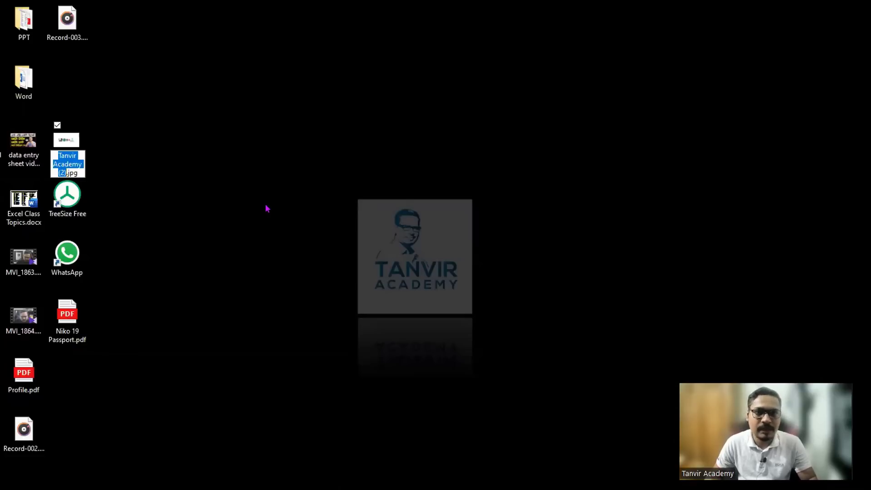
pyautogui.press('Return')
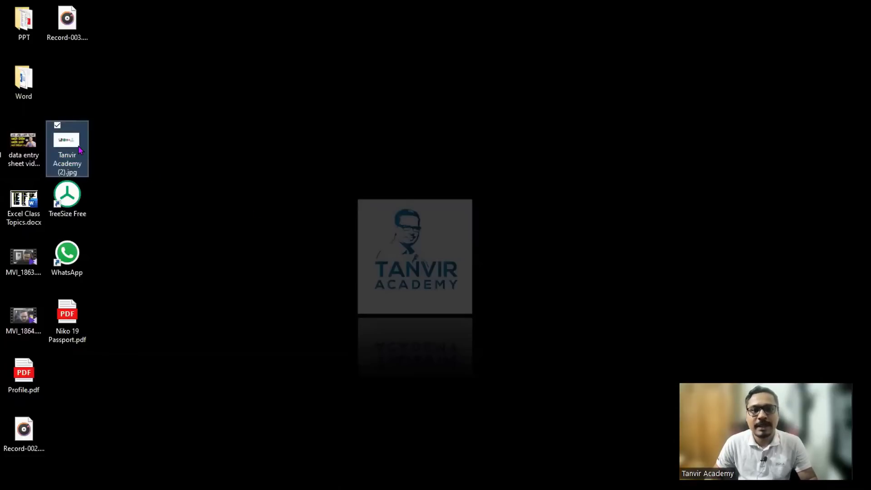
pyautogui.hotkey('shift', 'F10')
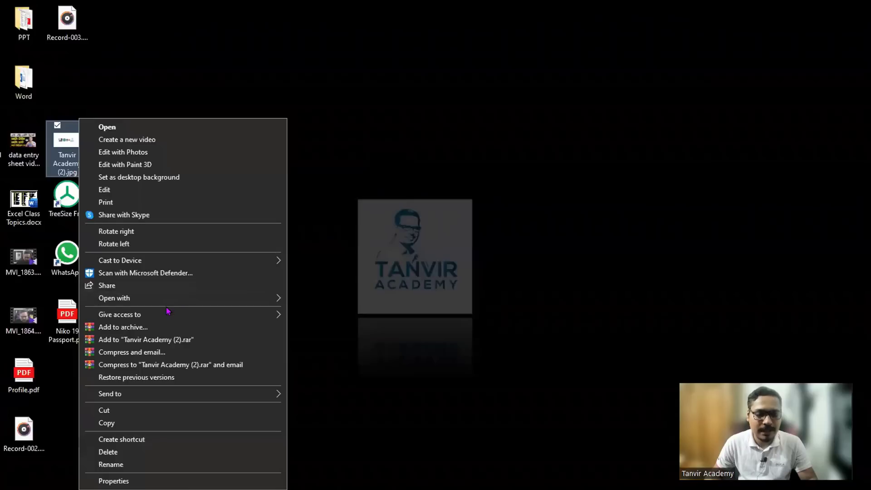
pyautogui.click(75, 177)
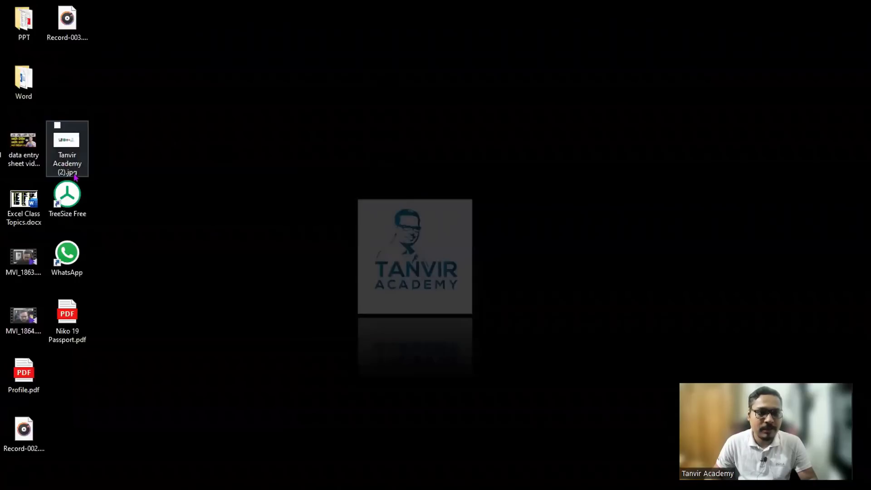
pyautogui.click(75, 175)
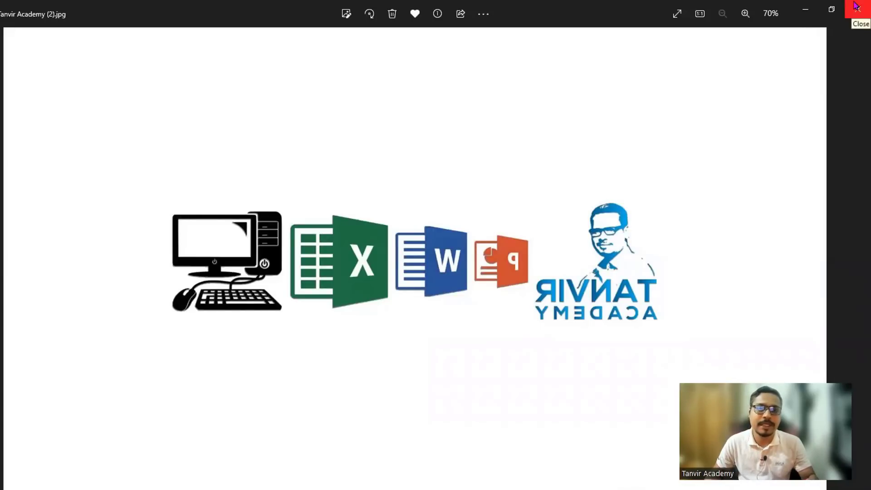
pyautogui.click(856, 6)
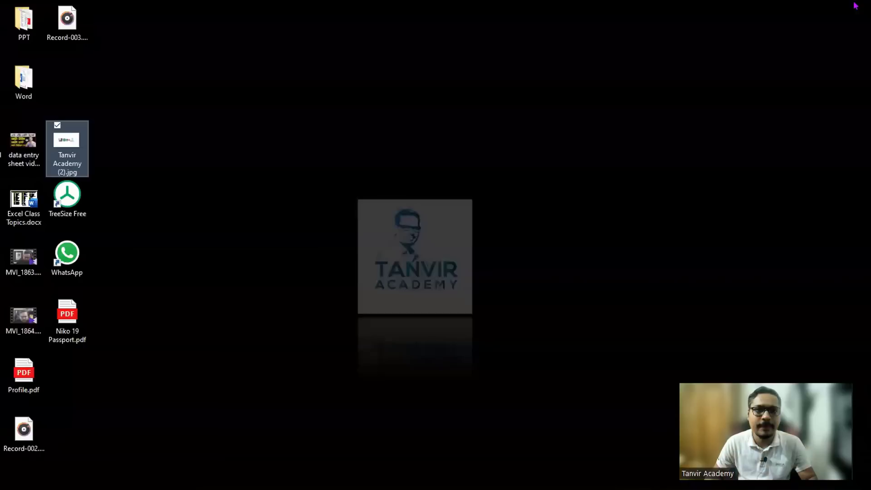
# Begin renaming the Word folder, then abandon the rename so its name stays unchanged.
pyautogui.click(26, 95)
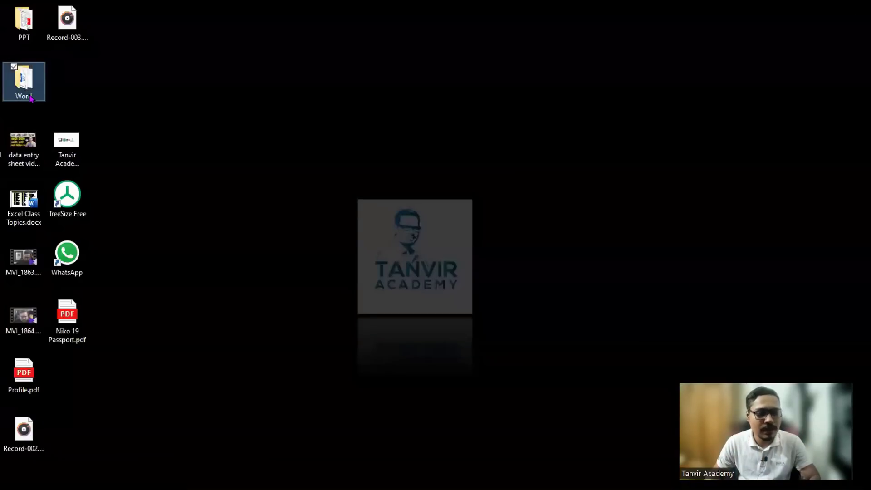
pyautogui.click(28, 97)
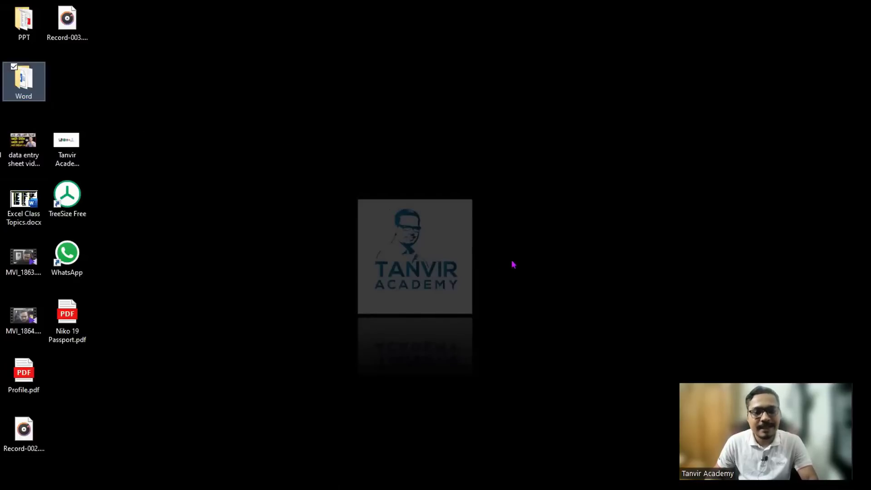
pyautogui.click(566, 481)
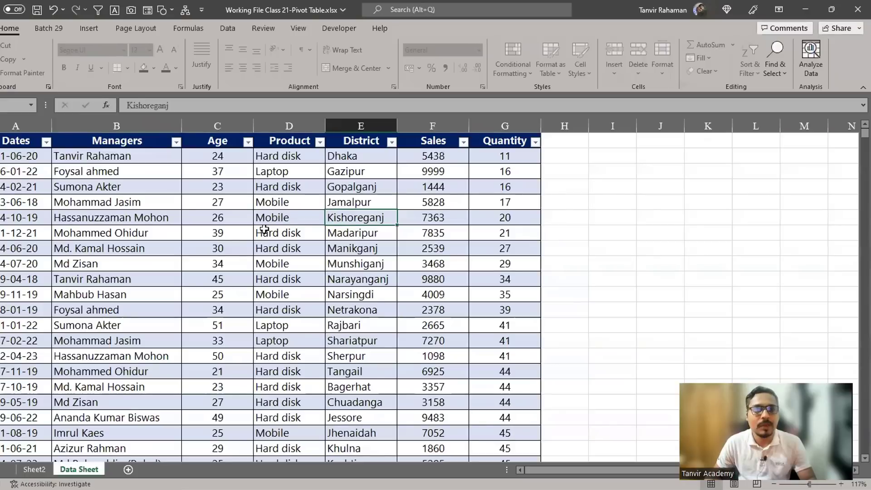
# Move down to manager cell B6, overwrite it with 'tavv', then undo the overwrite.
pyautogui.click(109, 186)
pyautogui.click(111, 203)
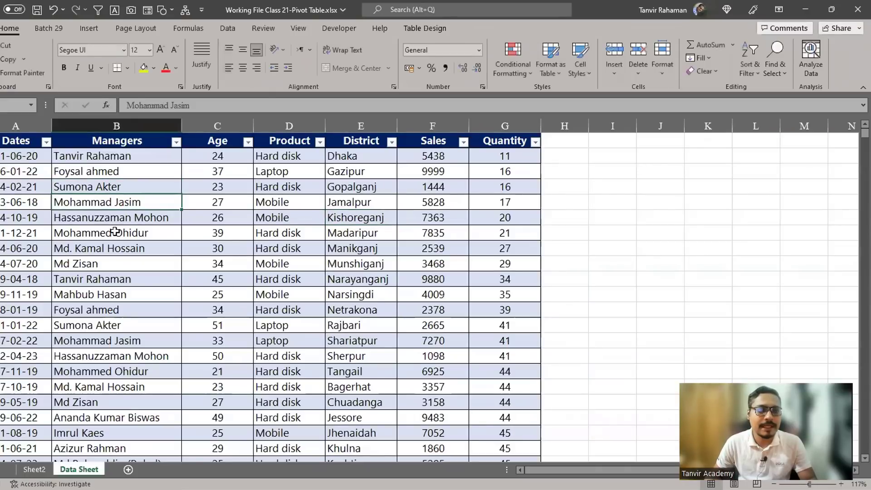
pyautogui.click(119, 220)
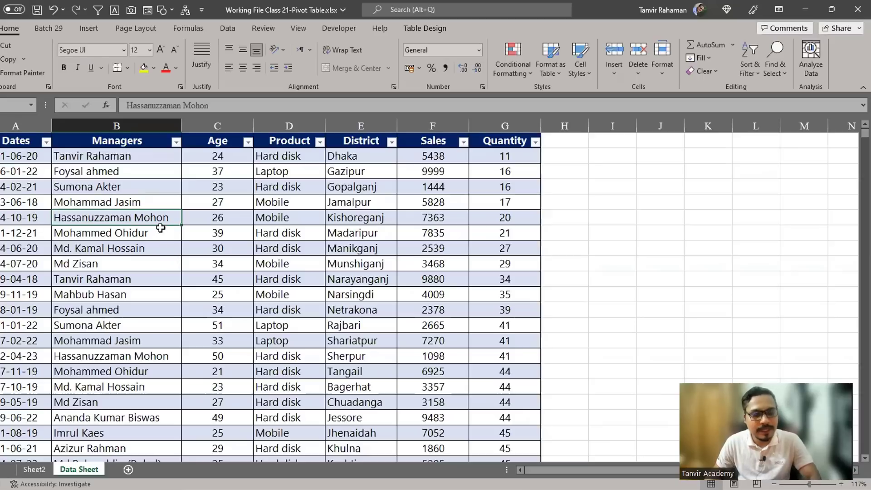
pyautogui.write('tav')
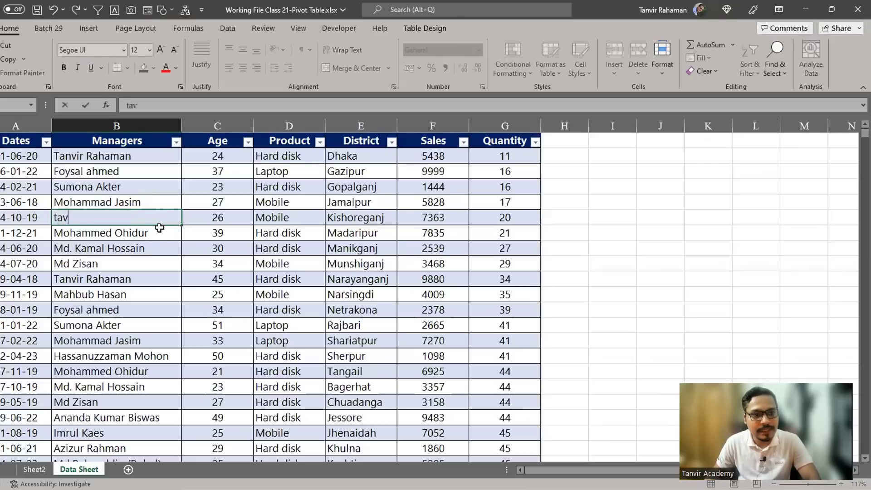
pyautogui.write('v')
pyautogui.click(149, 244)
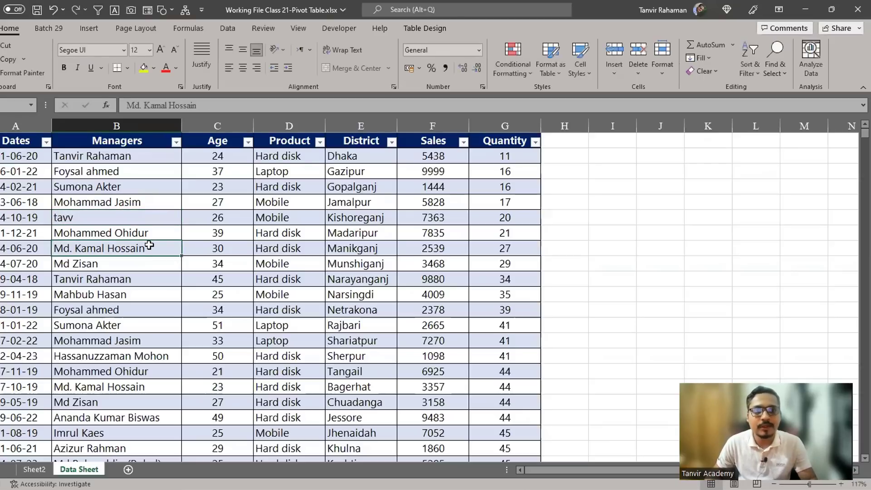
pyautogui.hotkey('ctrl', 'z')
pyautogui.click(149, 245)
pyautogui.click(148, 221)
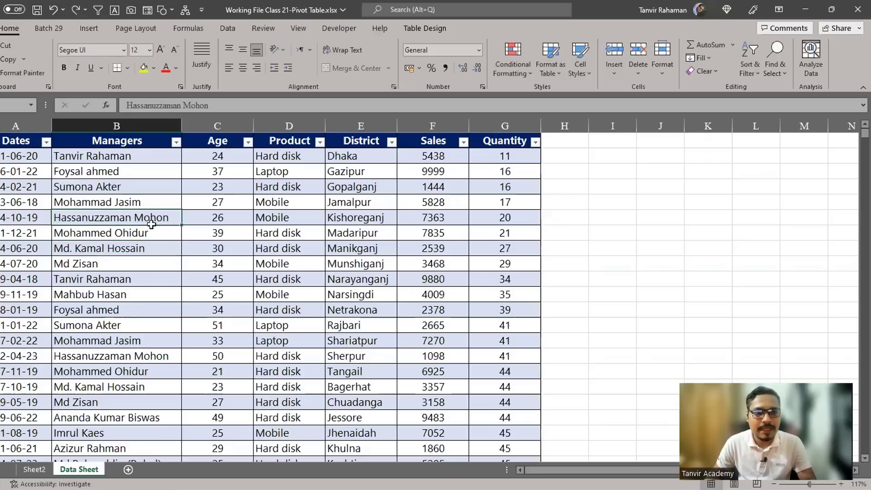
# Edit B6 in place with F2, delete the stray trailing letters, and commit the corrected name.
pyautogui.press('F2')
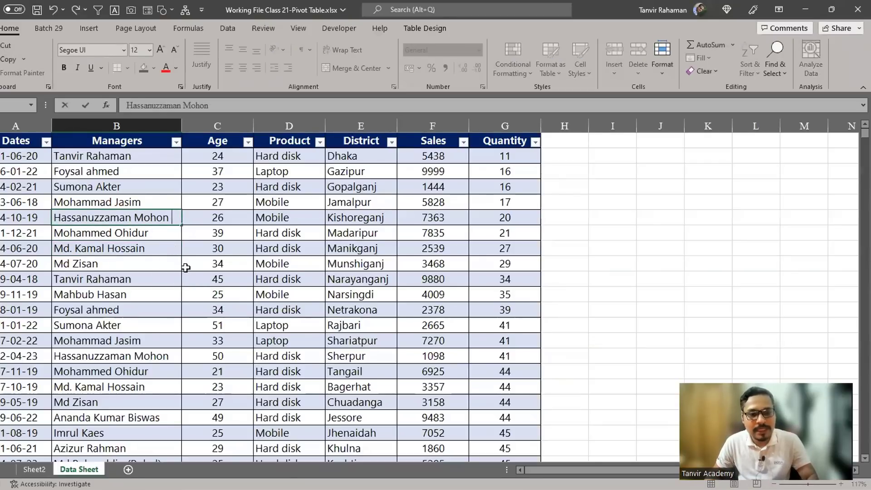
pyautogui.write('vvv')
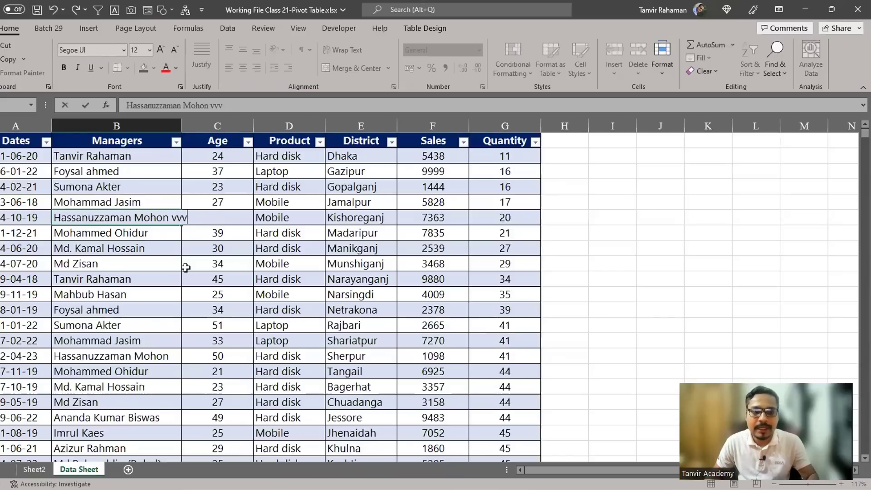
pyautogui.press('BackSpace')
pyautogui.press('BackSpace')
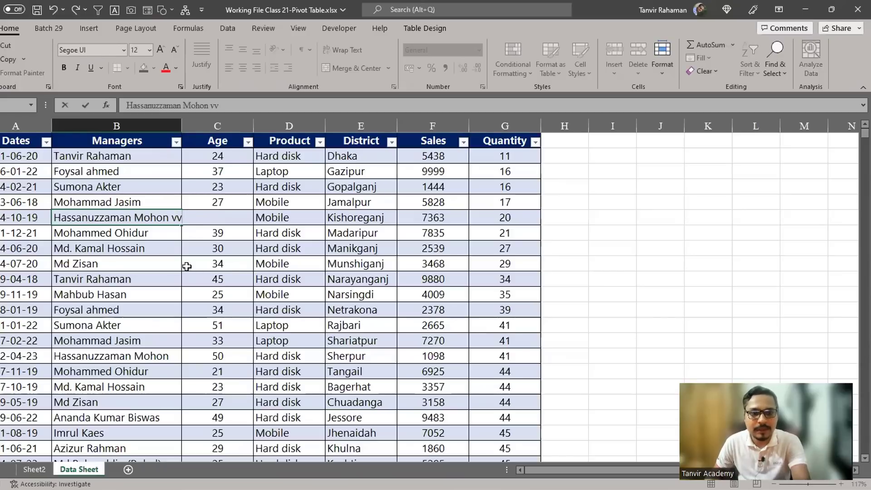
pyautogui.press('BackSpace')
pyautogui.press('BackSpace')
pyautogui.press('Return')
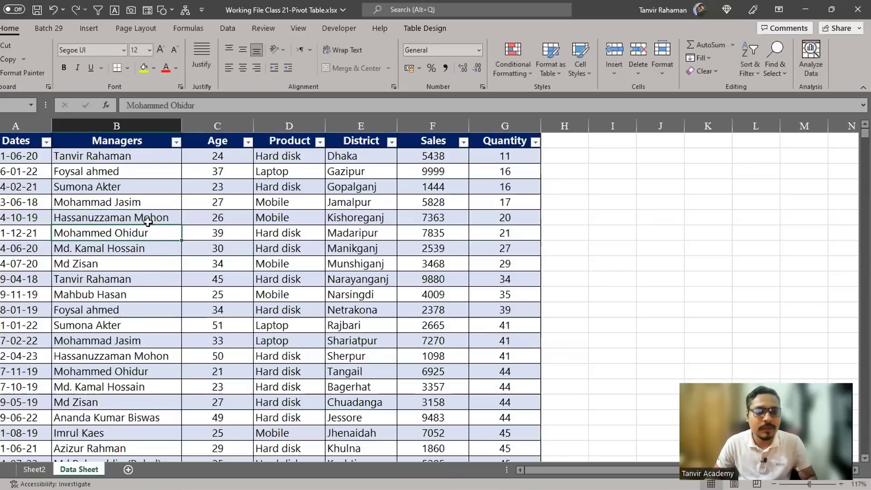
# Re-edit B6, jump to the start and end of its text, then leave the cell.
pyautogui.click(148, 218)
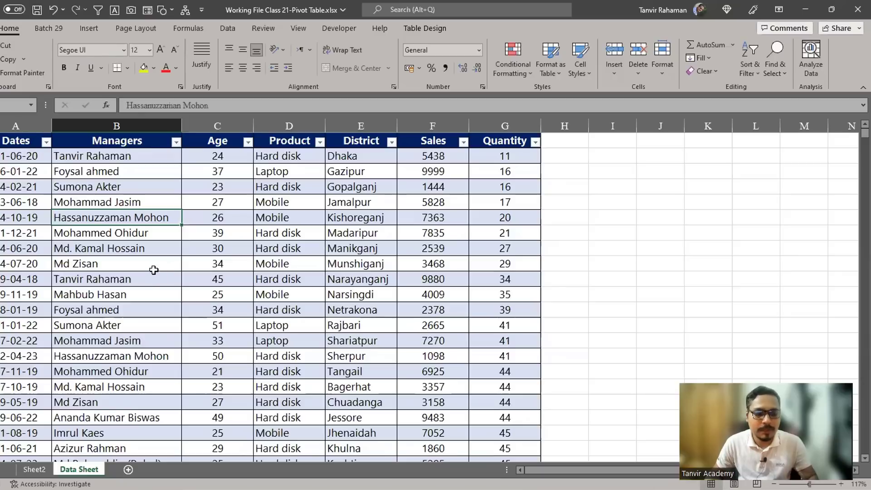
pyautogui.press('F2')
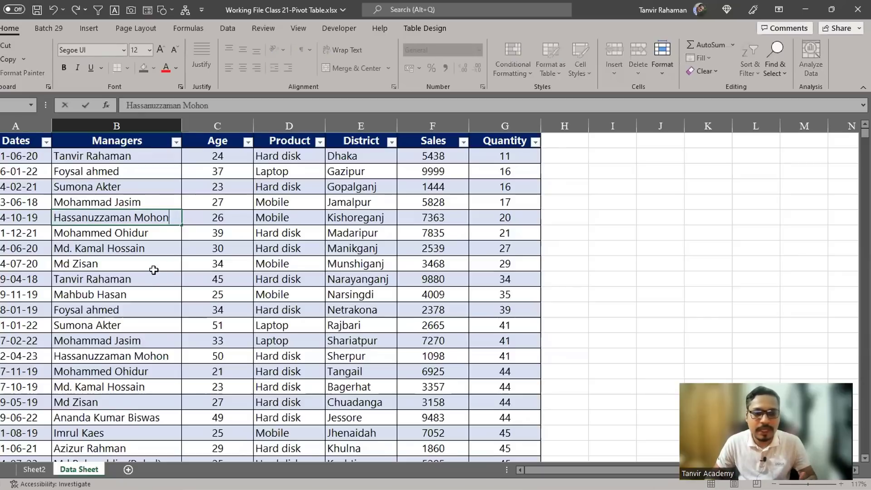
pyautogui.press('Home')
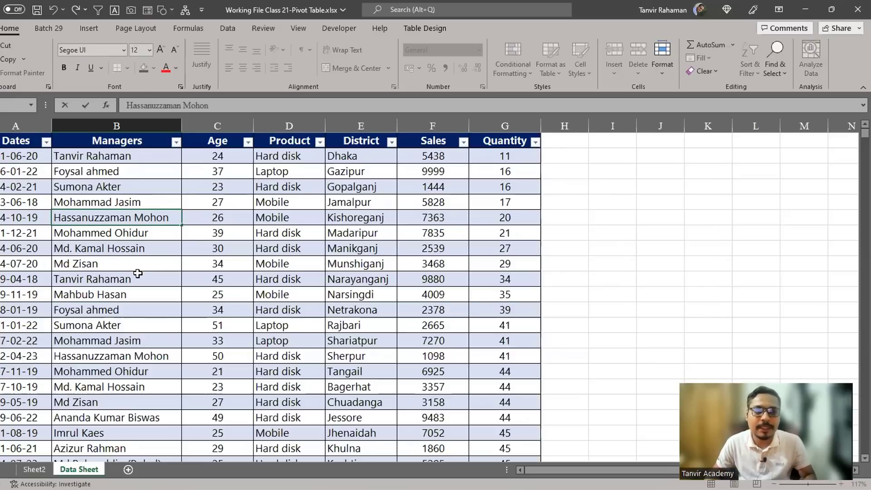
pyautogui.press('End')
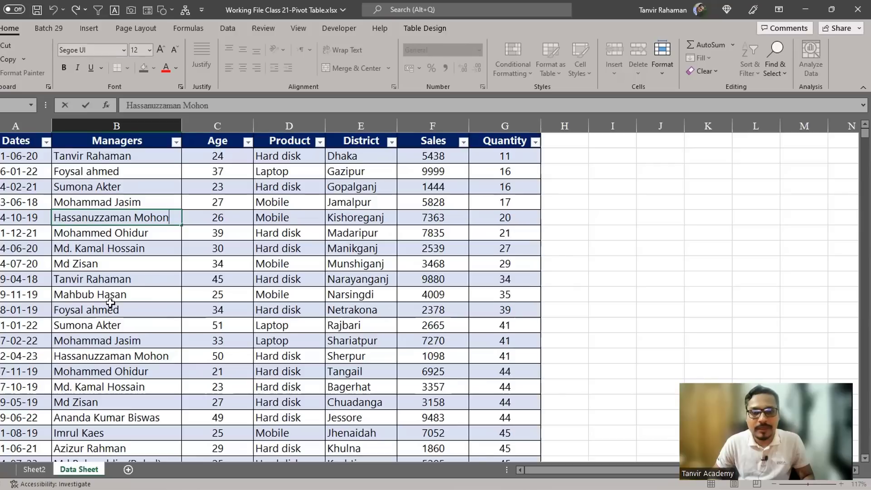
pyautogui.click(289, 248)
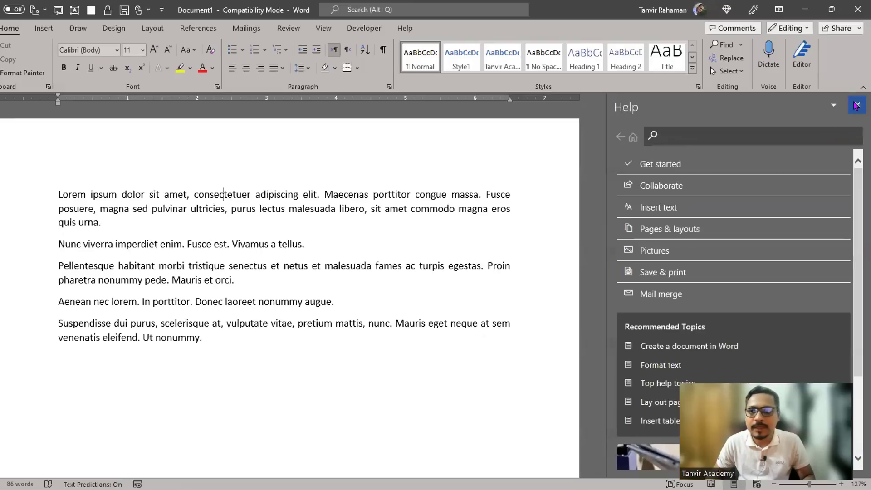
pyautogui.click(856, 105)
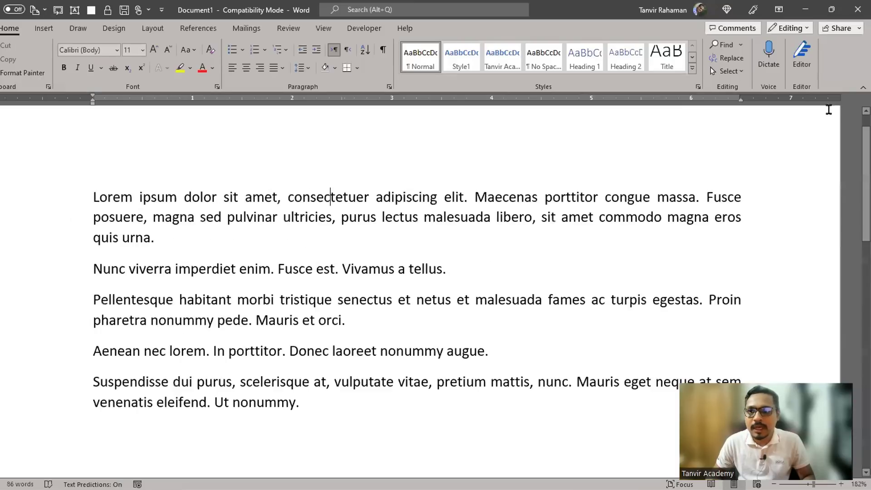
pyautogui.click(257, 216)
pyautogui.moveTo(93, 196); pyautogui.dragTo(301, 402)
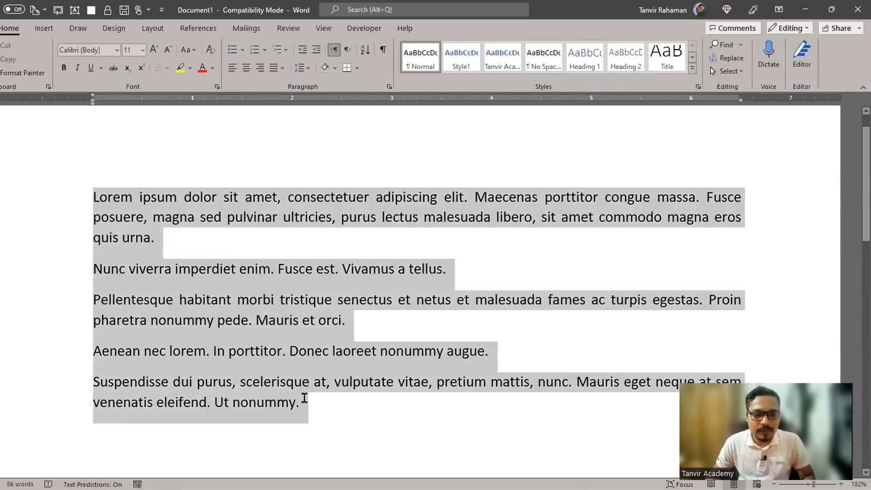
pyautogui.click(231, 269)
pyautogui.hotkey('ctrl', 'a')
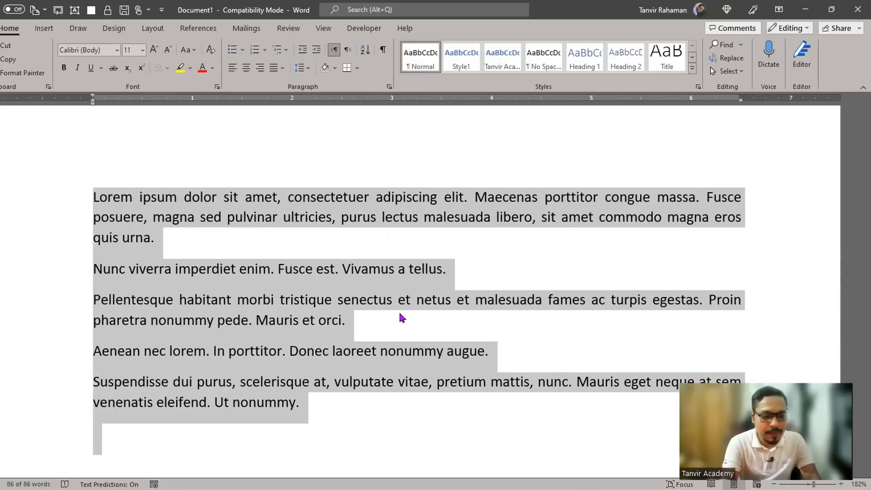
pyautogui.hotkey('shift', 'F3')
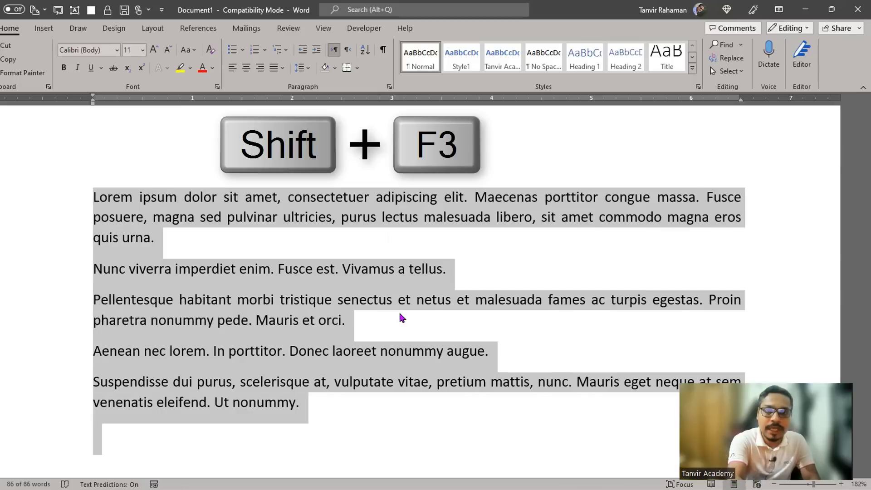
pyautogui.hotkey('shift', 'F3')
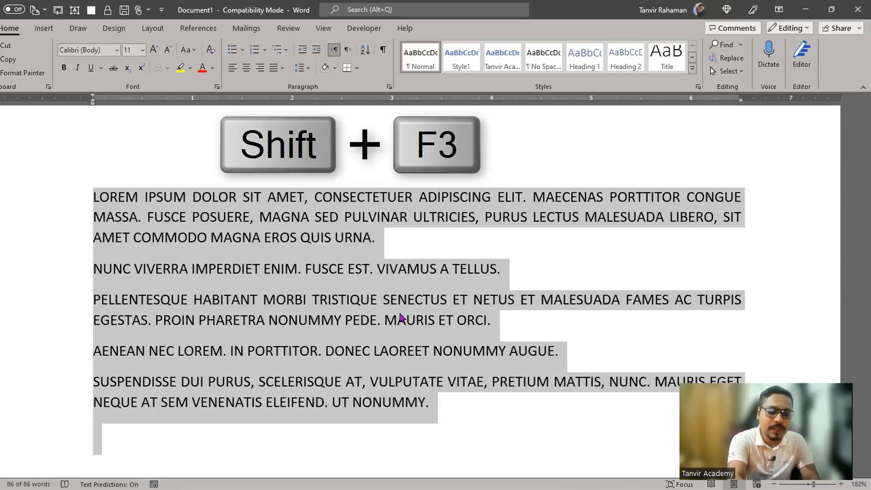
pyautogui.hotkey('shift', 'F3')
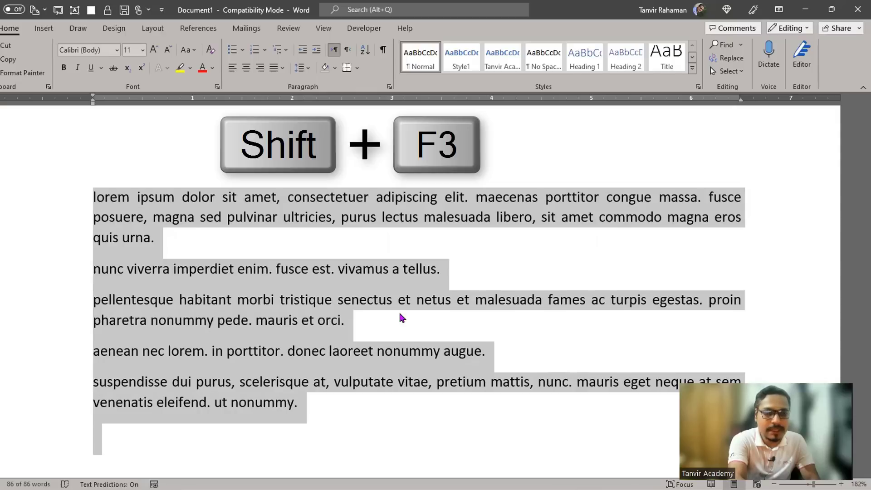
pyautogui.hotkey('shift', 'F3')
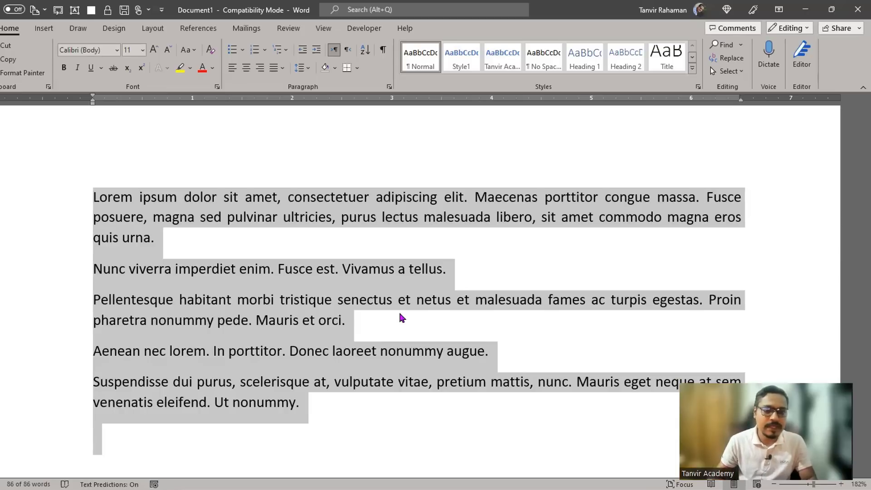
pyautogui.click(312, 269)
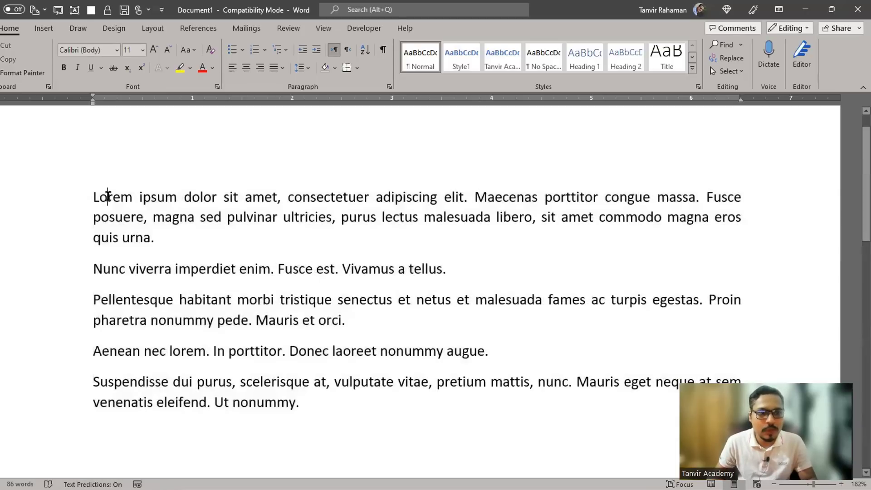
pyautogui.tripleClick(107, 195)
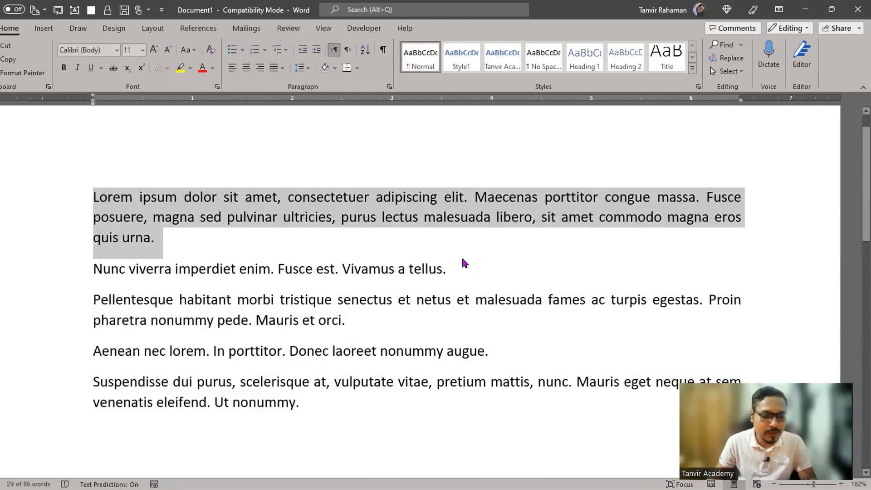
pyautogui.press('Delete')
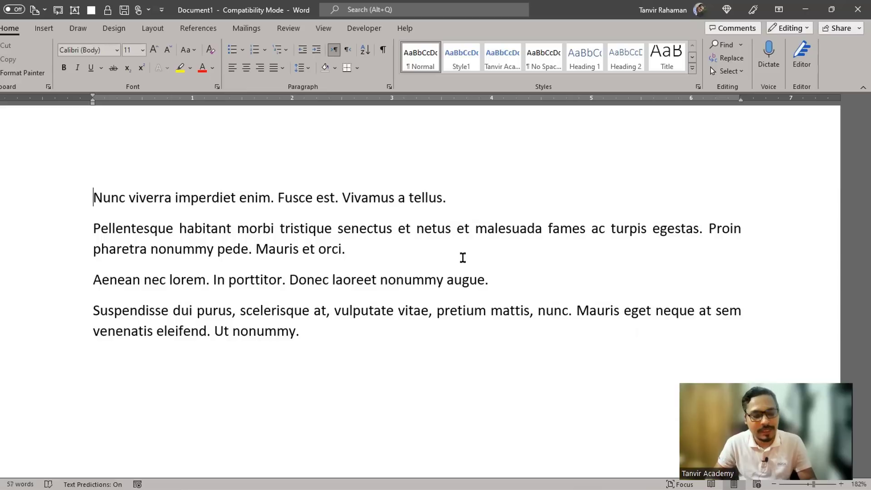
pyautogui.hotkey('ctrl', 'z')
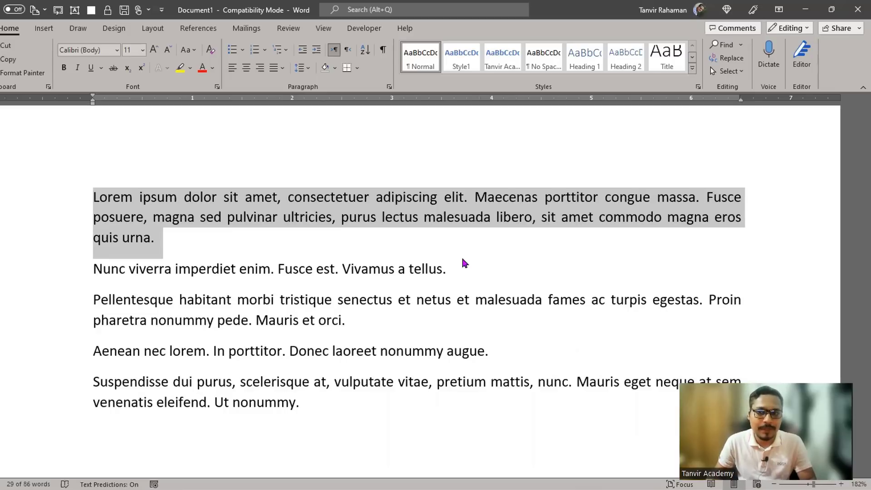
pyautogui.click(464, 263)
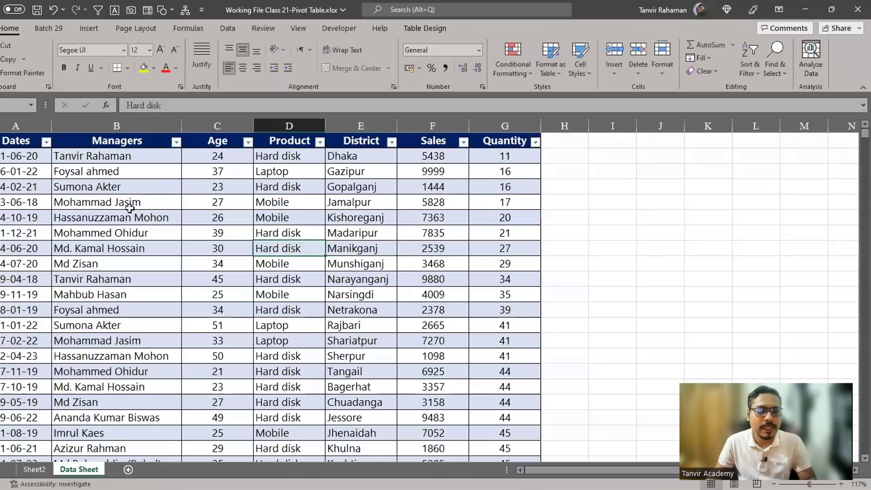
# Select a Managers cell and close the workbook with Ctrl+W, bringing up the save prompt.
pyautogui.click(131, 203)
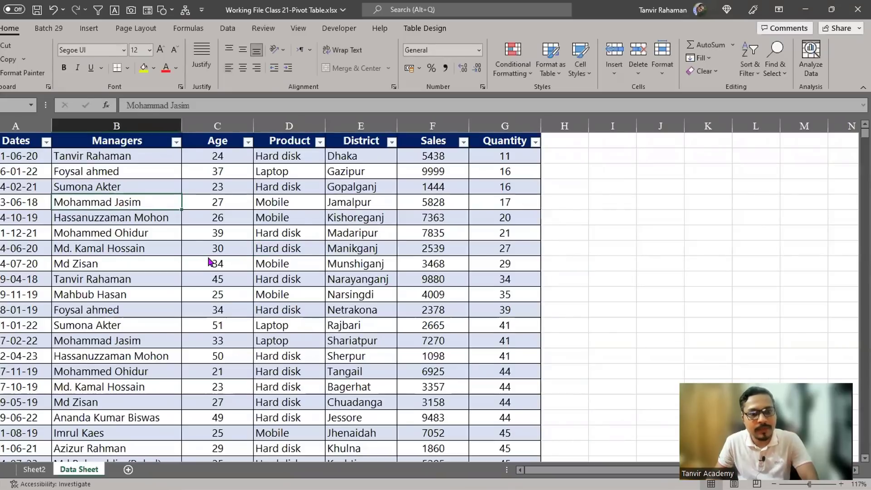
pyautogui.hotkey('ctrl', 'w')
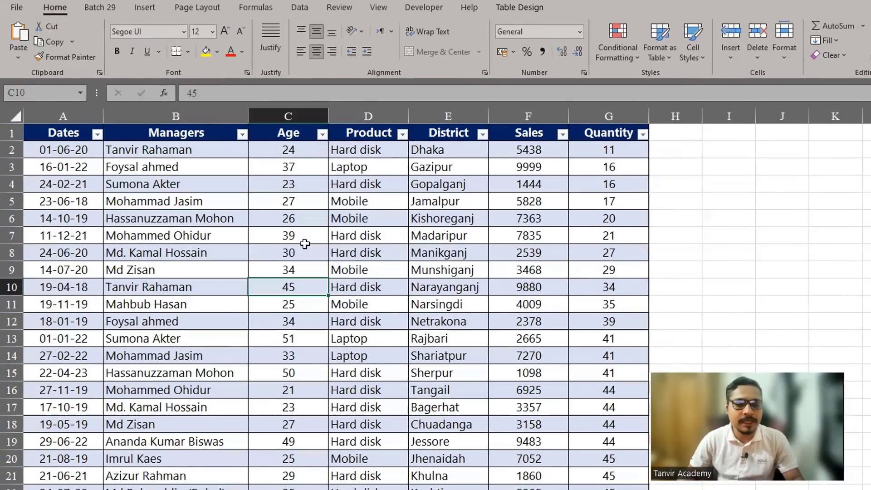
# Fill B3 yellow, then repeat the fill with F4 on B9, C11, B13 and E12.
pyautogui.click(126, 164)
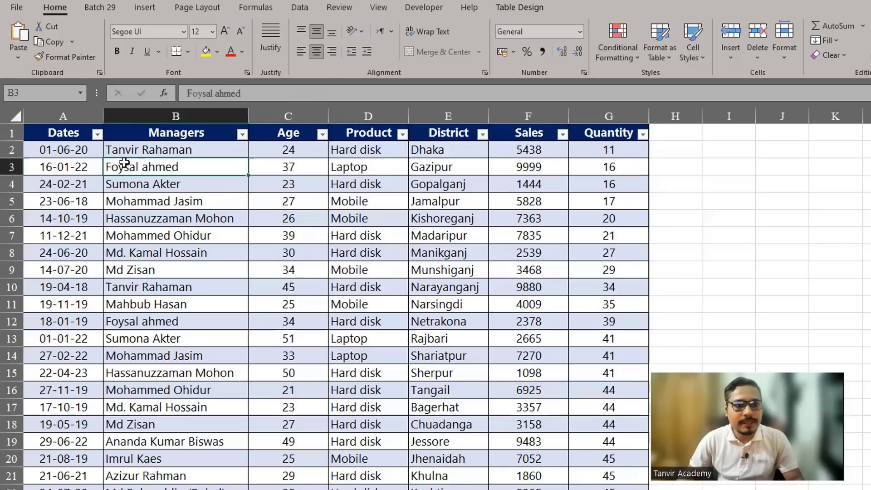
pyautogui.click(206, 51)
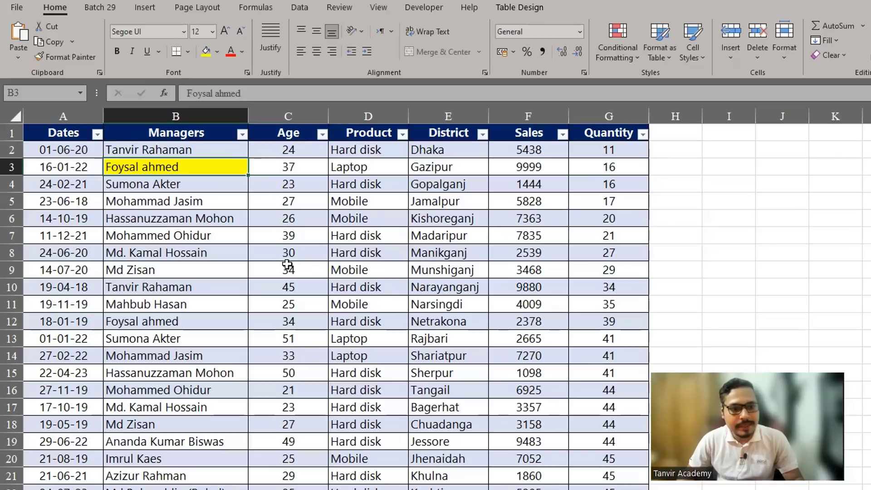
pyautogui.click(207, 265)
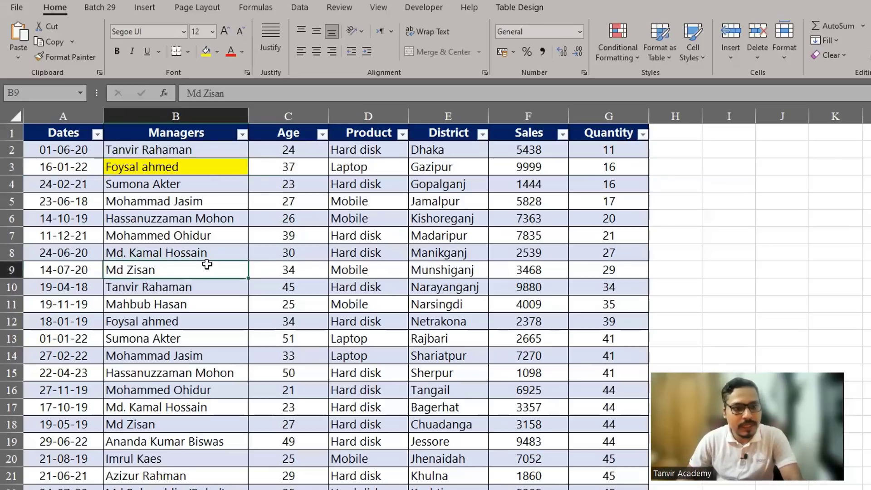
pyautogui.press('F4')
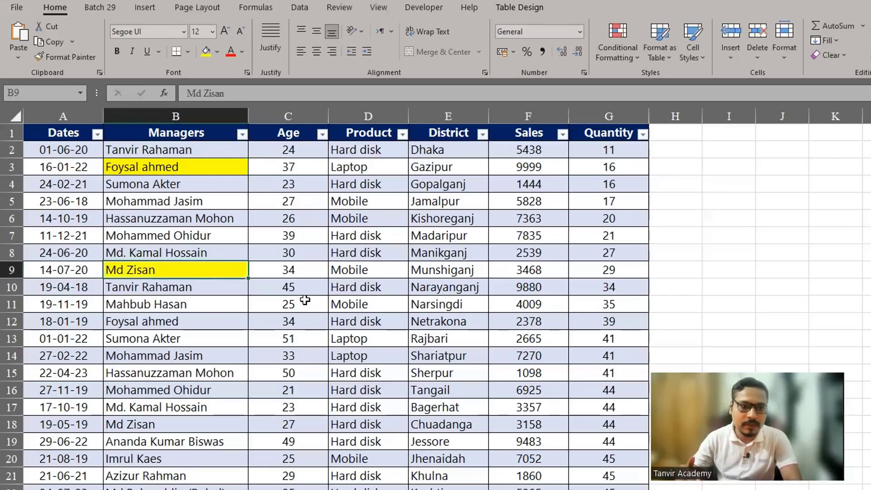
pyautogui.click(305, 299)
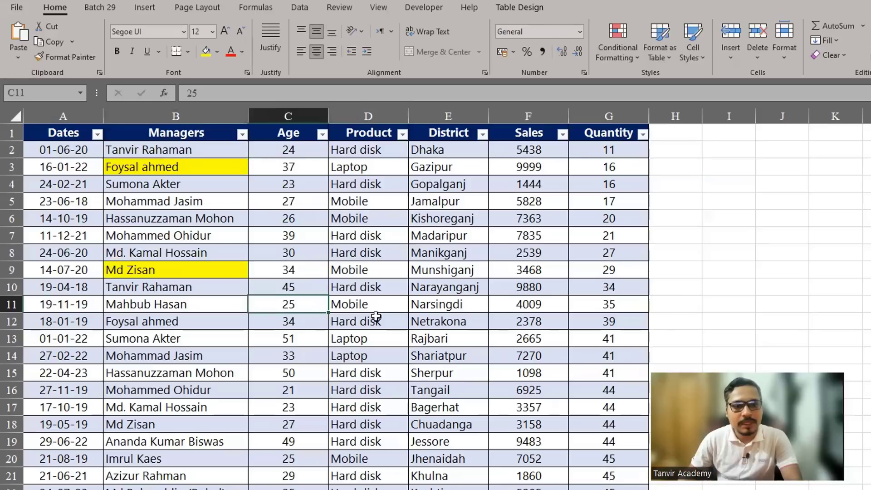
pyautogui.press('F4')
pyautogui.click(153, 339)
pyautogui.press('F4')
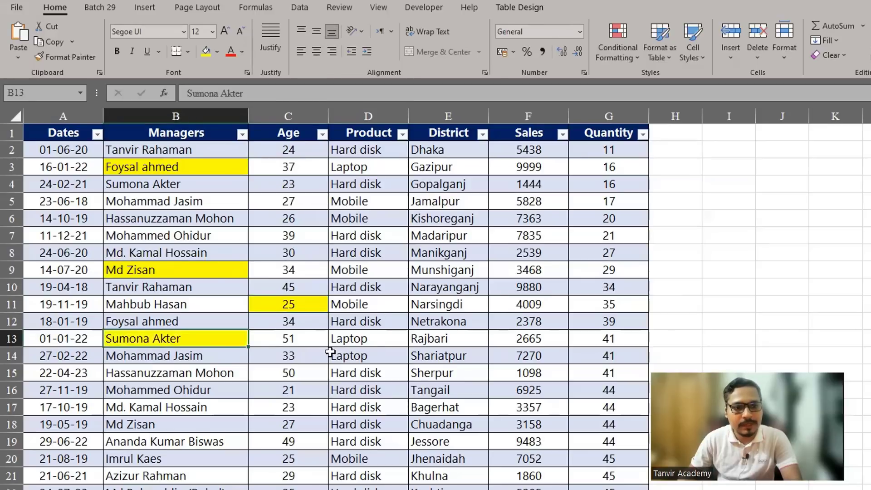
pyautogui.click(464, 322)
pyautogui.press('F4')
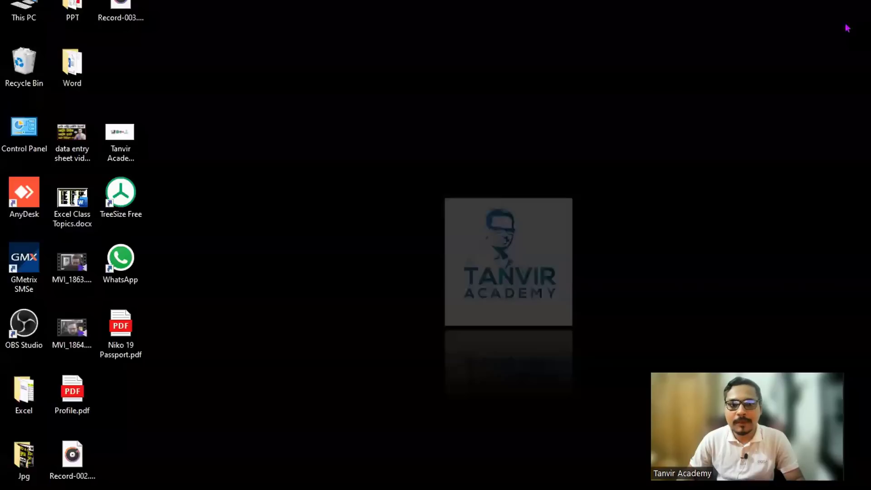
# Refresh the desktop from its right-click menu, then refresh it twice more with F5.
pyautogui.rightClick(453, 124)
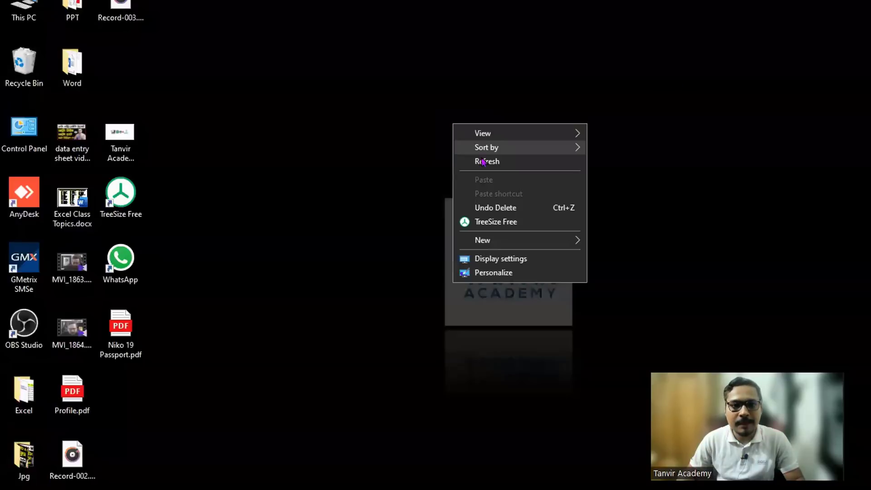
pyautogui.click(483, 162)
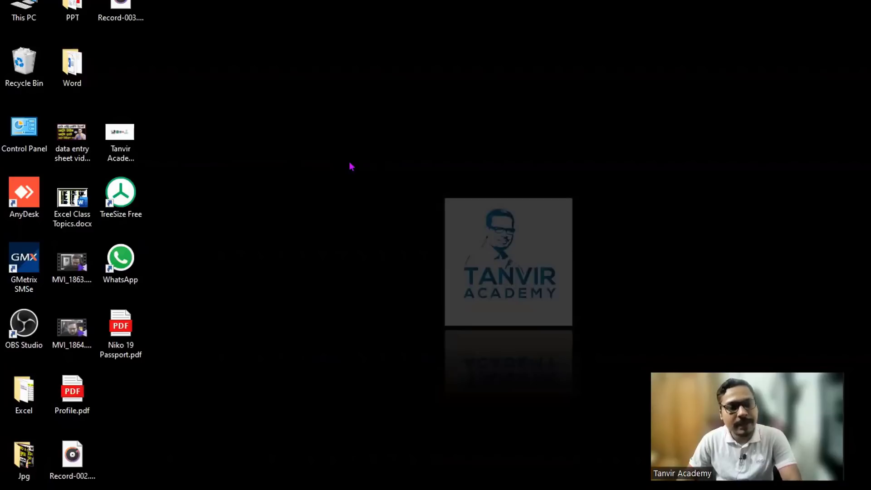
pyautogui.press('F5')
pyautogui.press('F5')
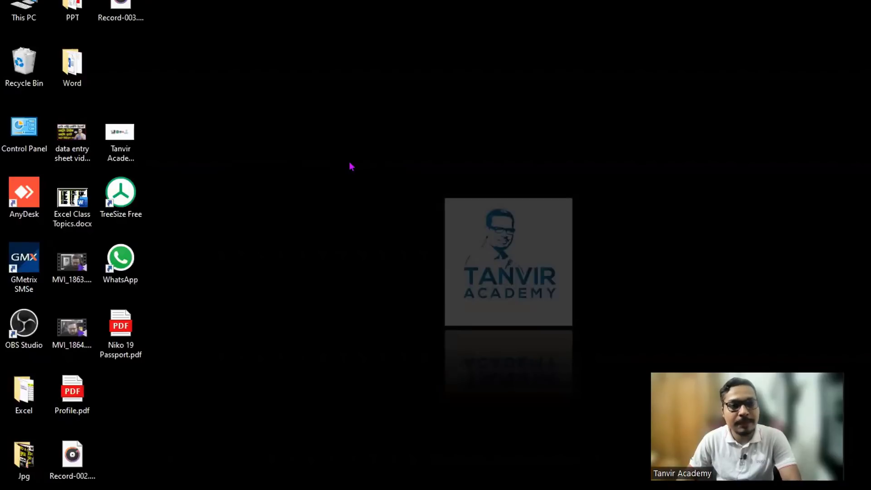
pyautogui.press('F5')
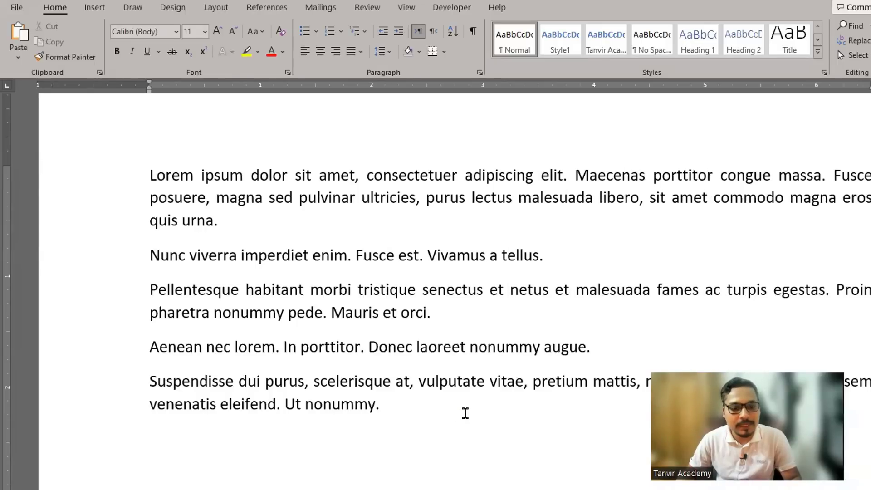
# With the cursor after 'quis urna.', open and close Word's Go To jump, then return to Excel.
pyautogui.click(422, 242)
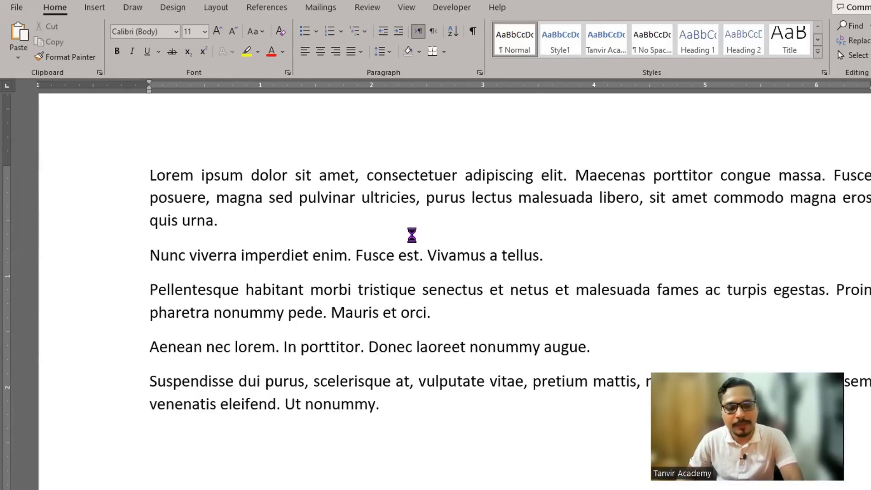
pyautogui.hotkey('ctrl', 'g')
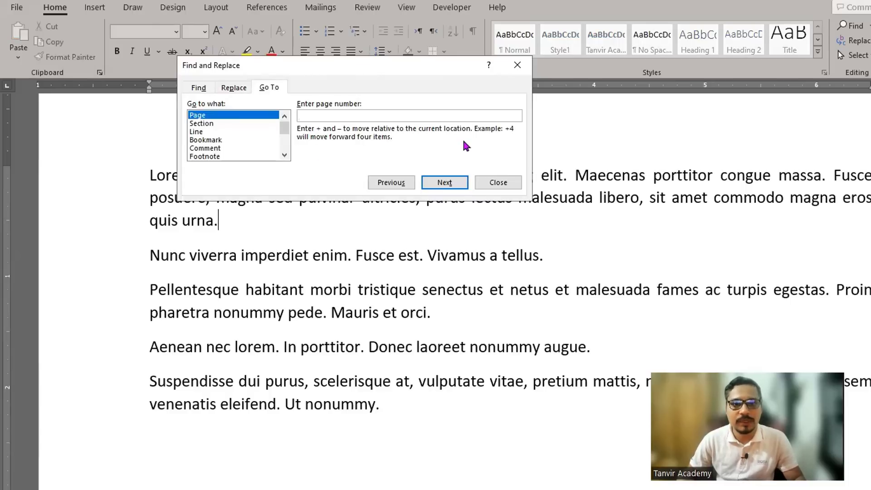
pyautogui.click(517, 66)
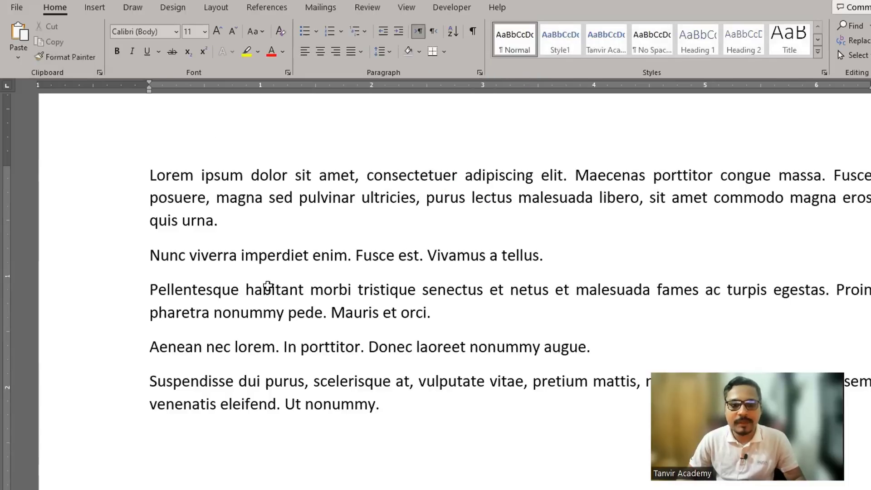
pyautogui.hotkey('alt', 'Tab')
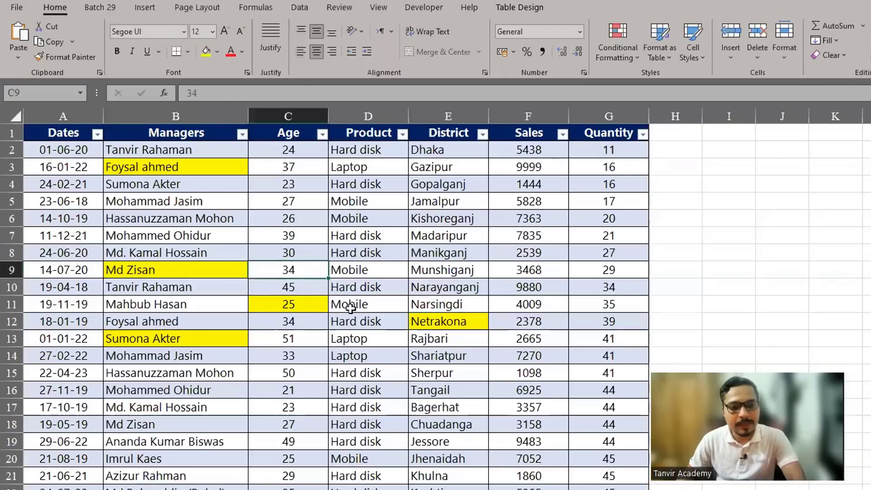
pyautogui.hotkey('ctrl', 'g')
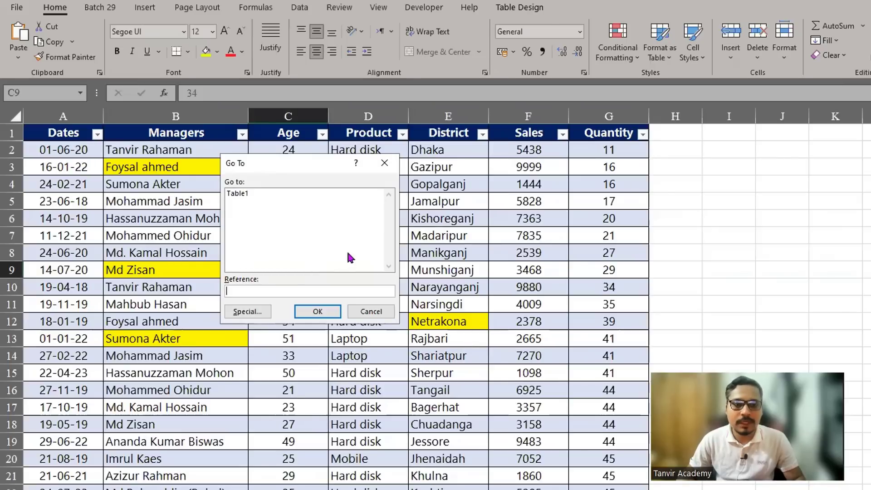
pyautogui.press('Escape')
pyautogui.click(592, 235)
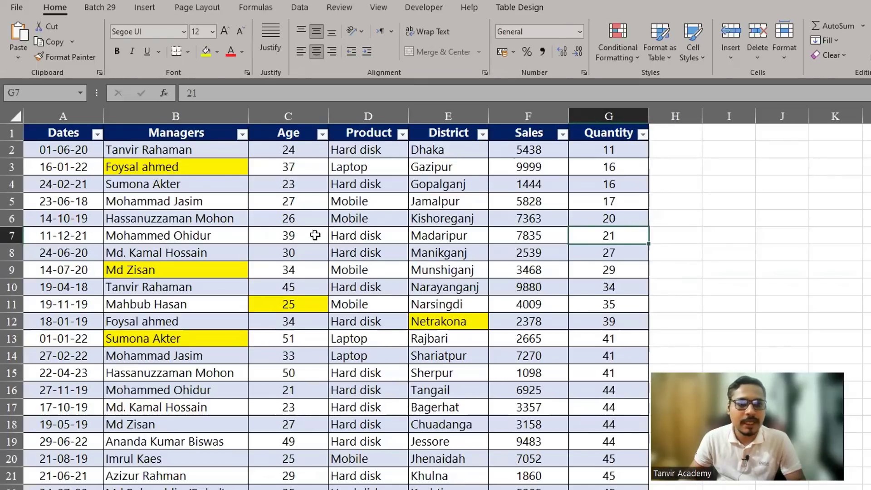
pyautogui.click(285, 197)
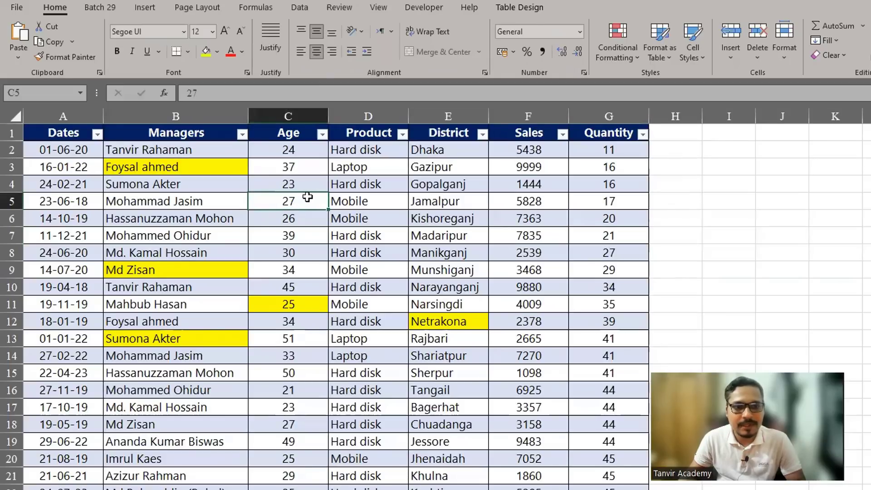
pyautogui.press('F2')
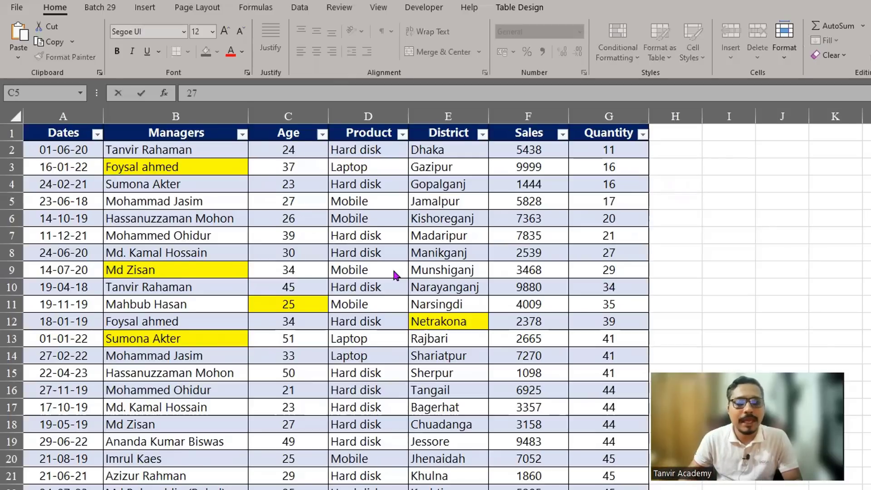
pyautogui.click(204, 201)
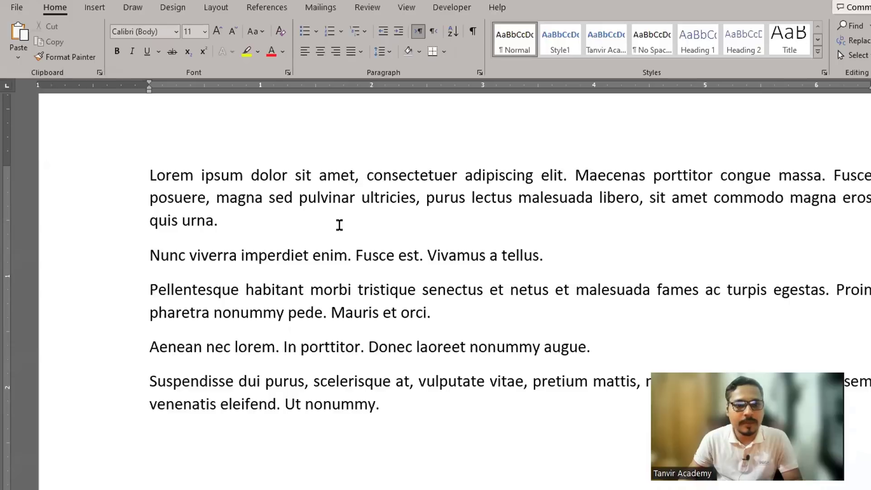
pyautogui.click(322, 227)
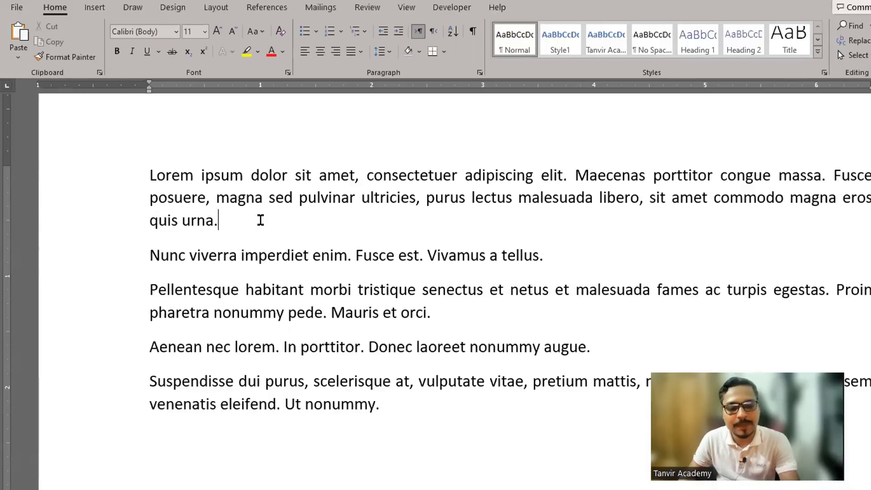
# Run Word's spelling and grammar check with F7 and show the Review commands.
pyautogui.press('F7')
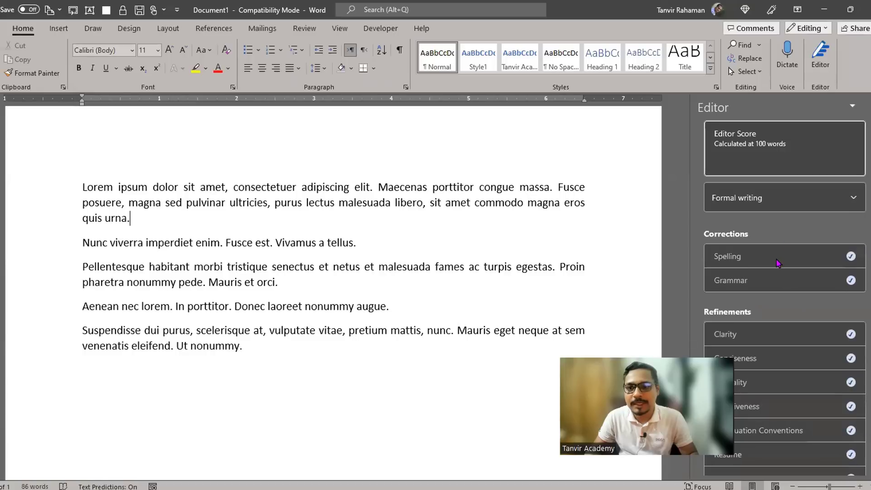
pyautogui.click(315, 29)
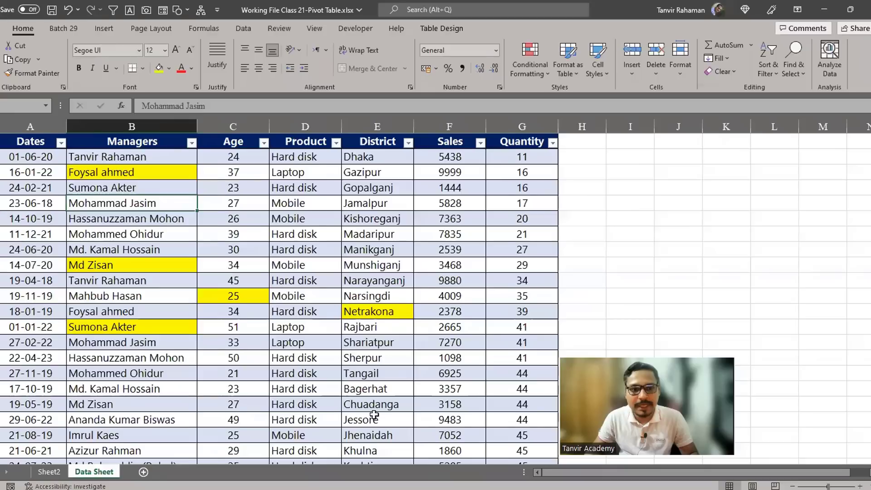
pyautogui.click(305, 29)
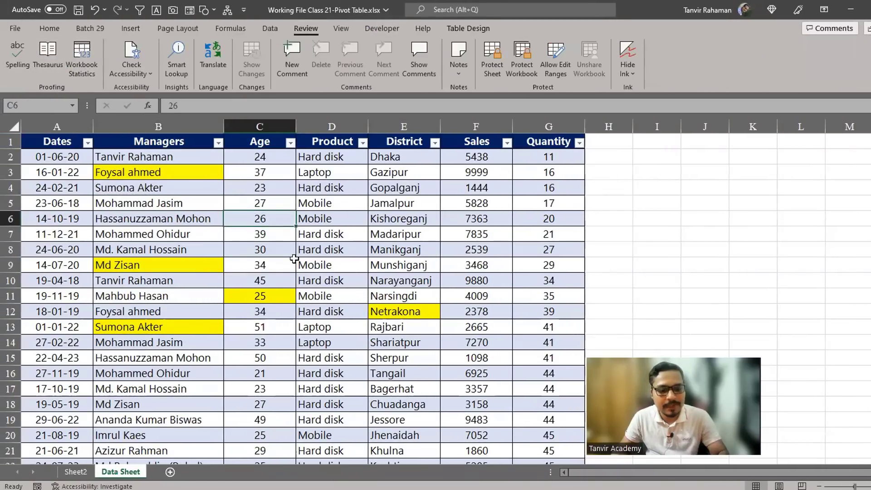
pyautogui.press('F7')
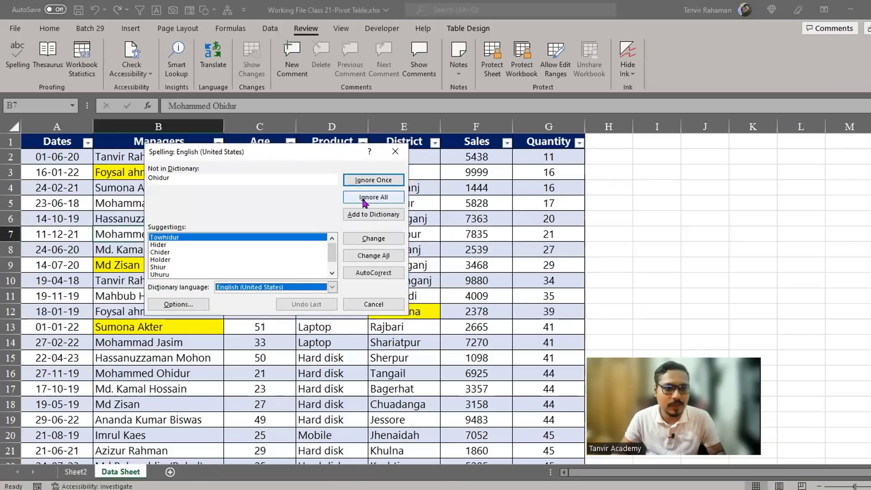
pyautogui.moveTo(267, 158); pyautogui.dragTo(262, 183)
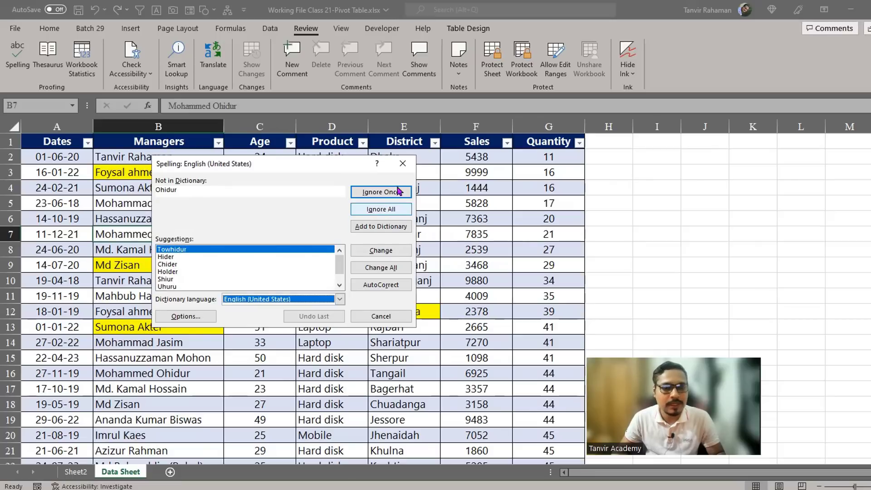
pyautogui.click(402, 163)
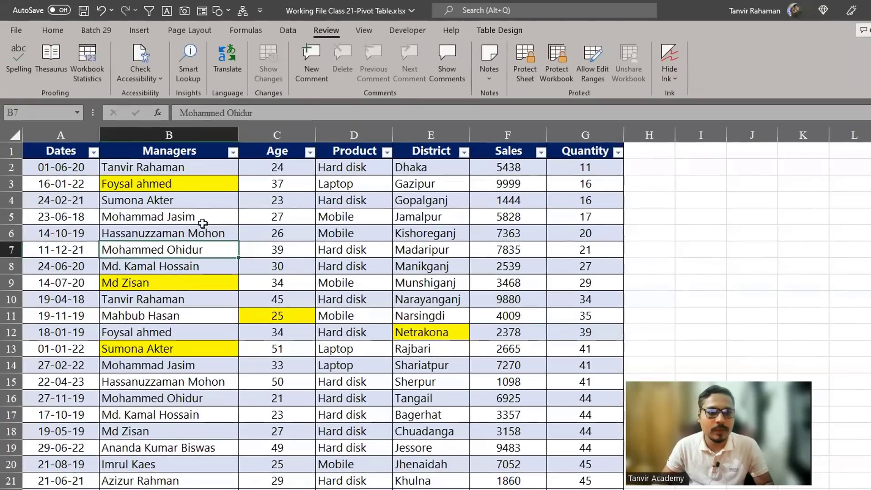
# Extend a selection from B4 across to the Quantity column and down to row 10, then clear it.
pyautogui.click(187, 199)
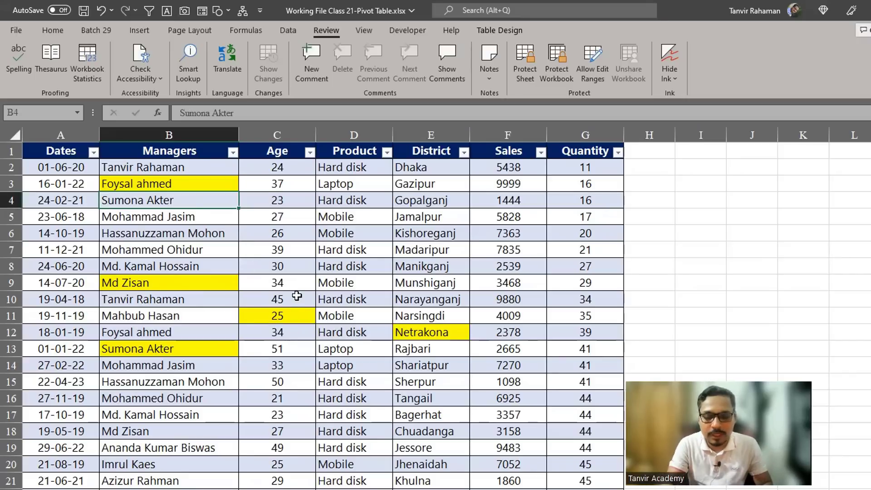
pyautogui.hotkey('shift', 'Right')
pyautogui.hotkey('shift', 'Right')
pyautogui.hotkey('shift', 'Right')
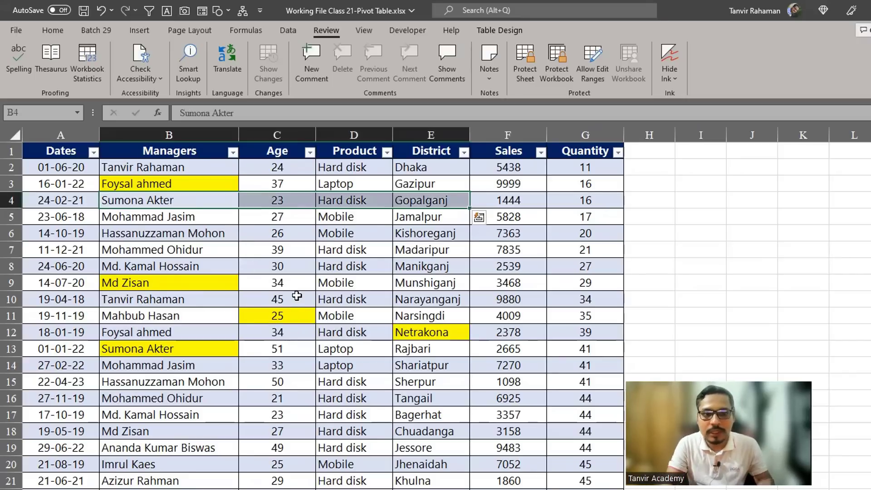
pyautogui.hotkey('shift', 'Right')
pyautogui.hotkey('shift', 'Right')
pyautogui.hotkey('shift', 'Right')
pyautogui.hotkey('shift', 'Right')
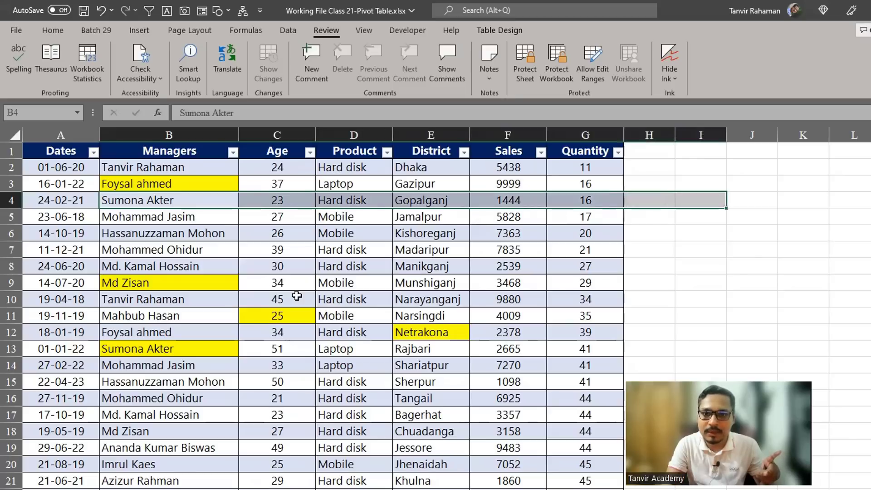
pyautogui.hotkey('shift', 'Right')
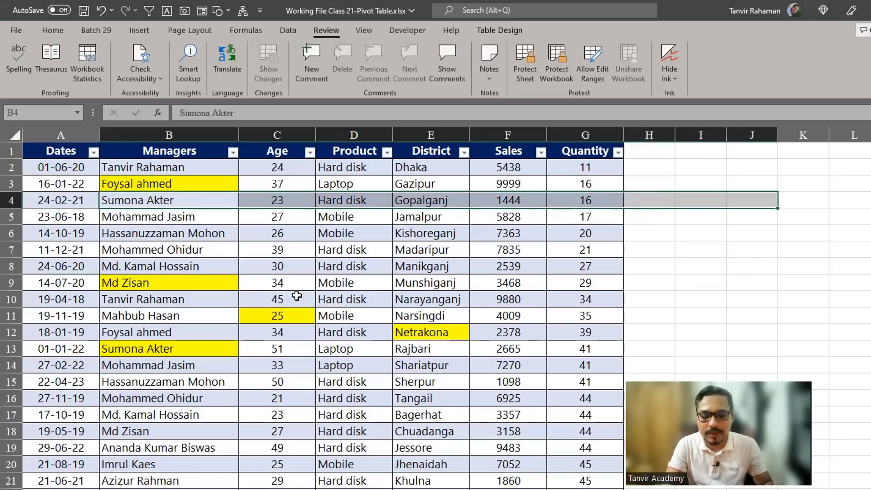
pyautogui.hotkey('shift', 'Down')
pyautogui.hotkey('shift', 'Down')
pyautogui.hotkey('shift', 'Down')
pyautogui.hotkey('shift', 'Down')
pyautogui.hotkey('shift', 'Down')
pyautogui.hotkey('shift', 'Down')
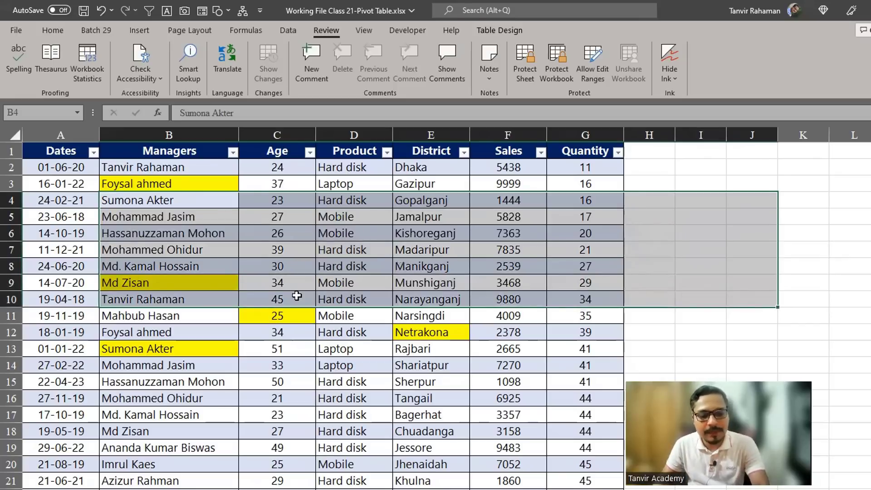
pyautogui.press('Down')
pyautogui.press('Down')
pyautogui.press('Down')
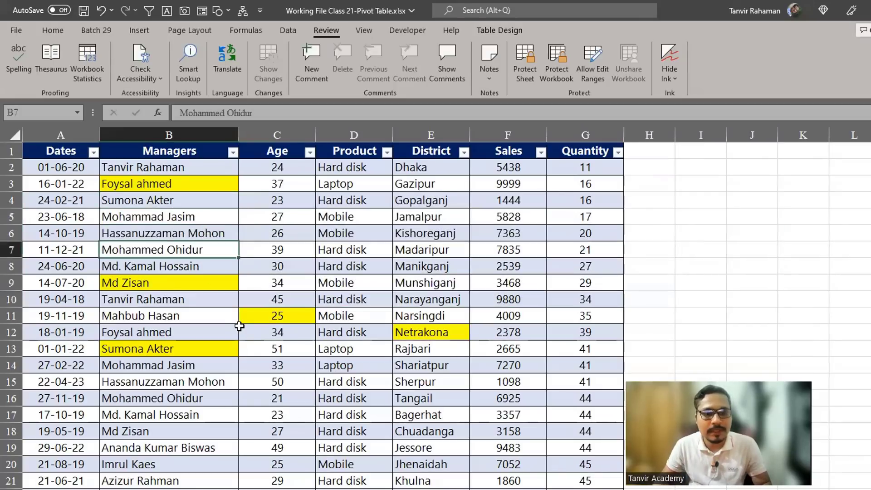
# Give the Age cell C5 (27) a yellow fill color.
pyautogui.click(195, 271)
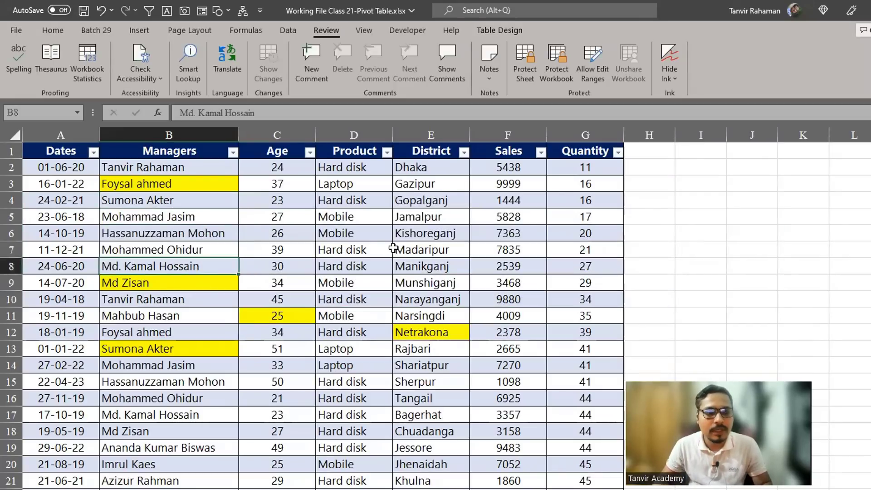
pyautogui.click(288, 218)
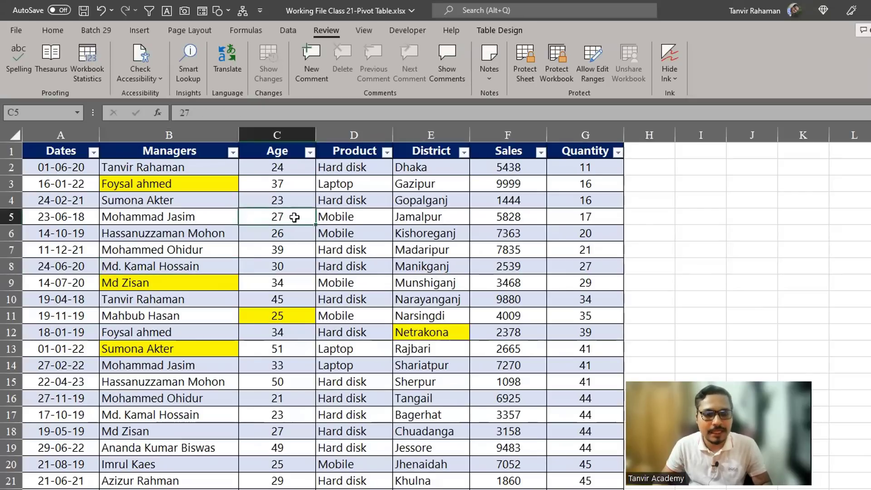
pyautogui.click(63, 30)
pyautogui.click(198, 73)
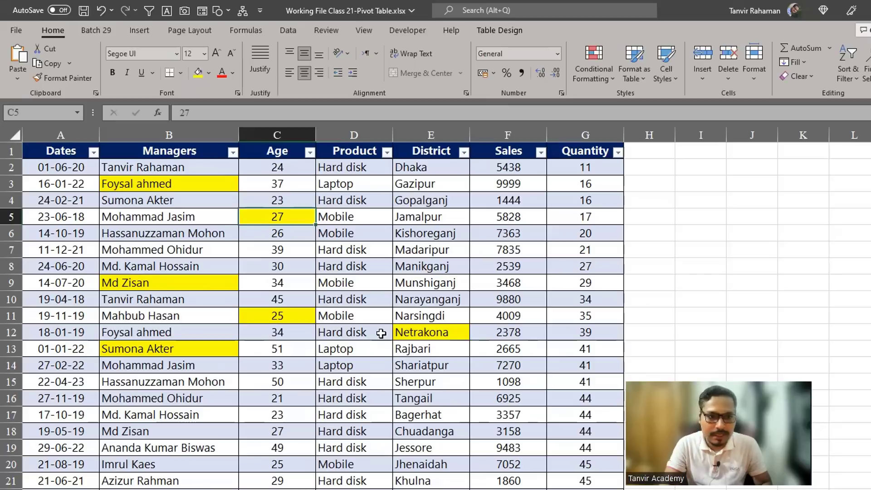
pyautogui.hotkey('shift', 'Left')
pyautogui.hotkey('shift', 'Left')
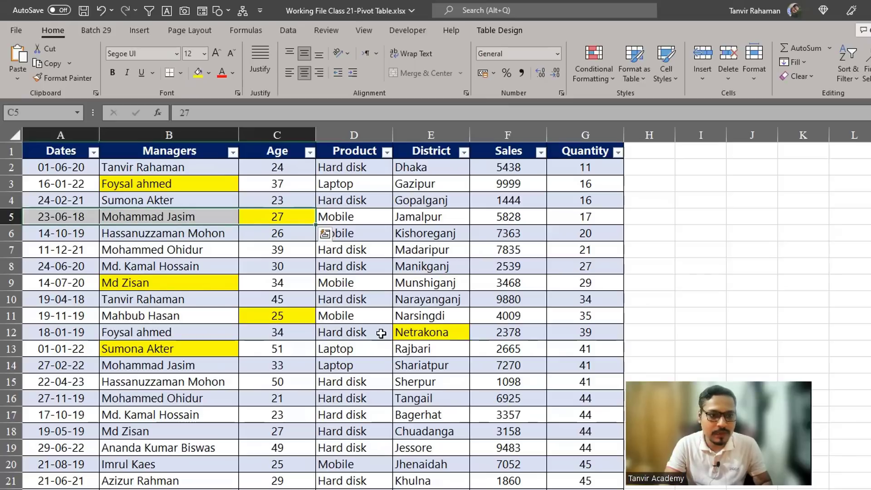
pyautogui.hotkey('shift', 'Down')
pyautogui.hotkey('shift', 'Down')
pyautogui.hotkey('shift', 'Down')
pyautogui.hotkey('shift', 'Down')
pyautogui.hotkey('shift', 'Down')
pyautogui.hotkey('shift', 'Down')
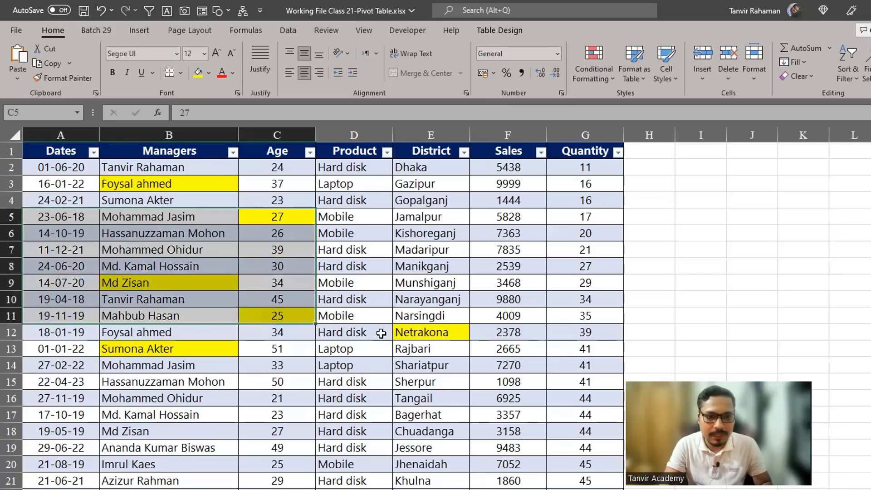
pyautogui.hotkey('shift', 'Down')
pyautogui.hotkey('shift', 'Up')
pyautogui.hotkey('shift', 'Up')
pyautogui.hotkey('shift', 'Up')
pyautogui.hotkey('shift', 'Up')
pyautogui.hotkey('shift', 'Up')
pyautogui.hotkey('shift', 'Up')
pyautogui.hotkey('shift', 'Up')
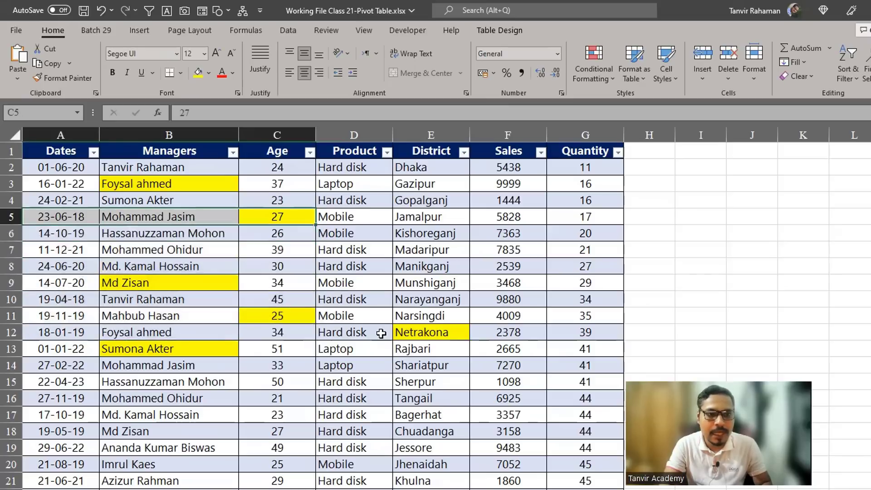
pyautogui.hotkey('shift', 'Up')
pyautogui.keyDown('shift'); pyautogui.click(496, 362); pyautogui.keyUp('shift')
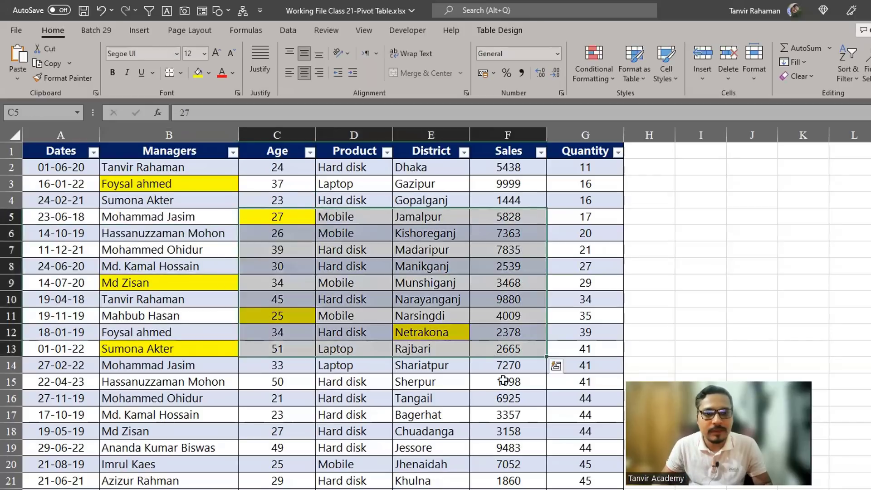
pyautogui.keyDown('shift'); pyautogui.click(505, 413); pyautogui.keyUp('shift')
pyautogui.keyDown('shift'); pyautogui.click(804, 270); pyautogui.keyUp('shift')
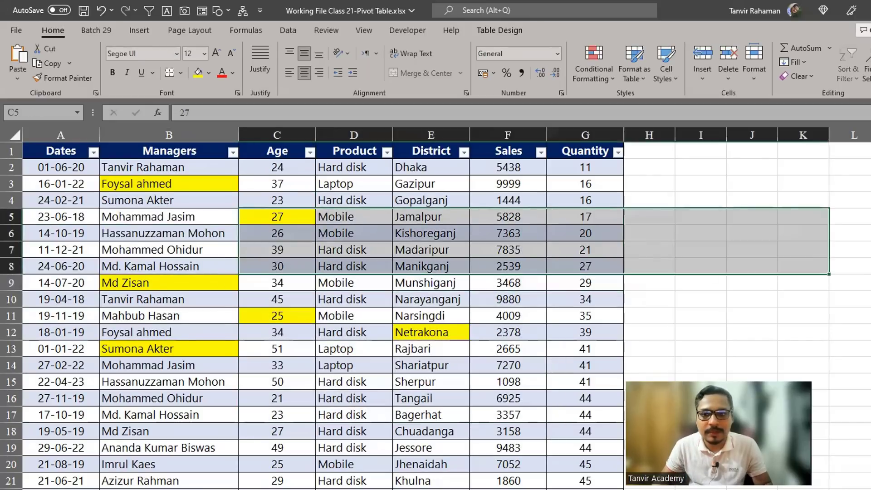
pyautogui.keyDown('shift'); pyautogui.click(847, 318); pyautogui.keyUp('shift')
pyautogui.keyDown('shift'); pyautogui.click(572, 370); pyautogui.keyUp('shift')
pyautogui.keyDown('shift'); pyautogui.click(461, 460); pyautogui.keyUp('shift')
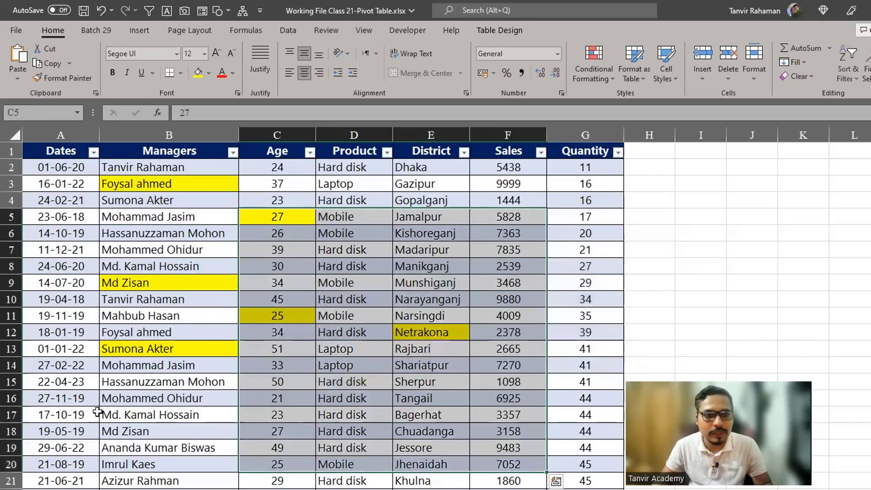
pyautogui.keyDown('shift'); pyautogui.click(93, 411); pyautogui.keyUp('shift')
pyautogui.keyDown('shift'); pyautogui.click(554, 297); pyautogui.keyUp('shift')
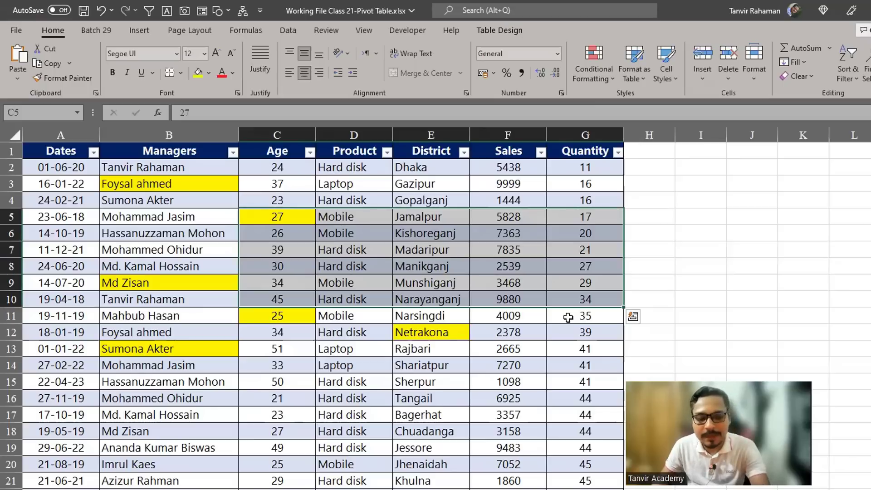
pyautogui.click(399, 331)
pyautogui.click(286, 382)
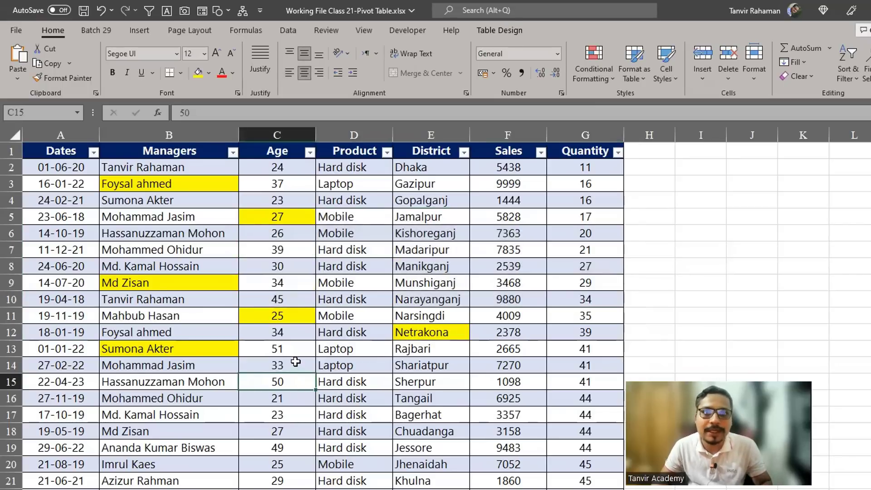
pyautogui.click(300, 285)
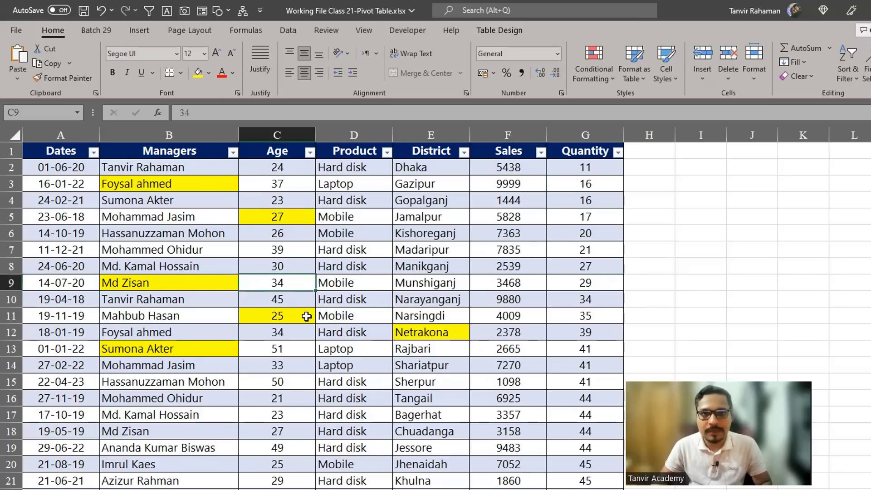
pyautogui.press('Up')
pyautogui.press('Up')
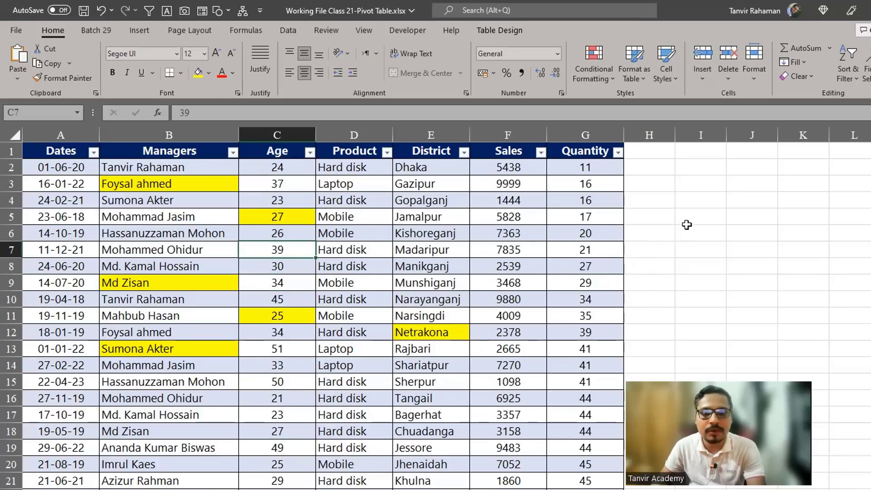
pyautogui.click(655, 164)
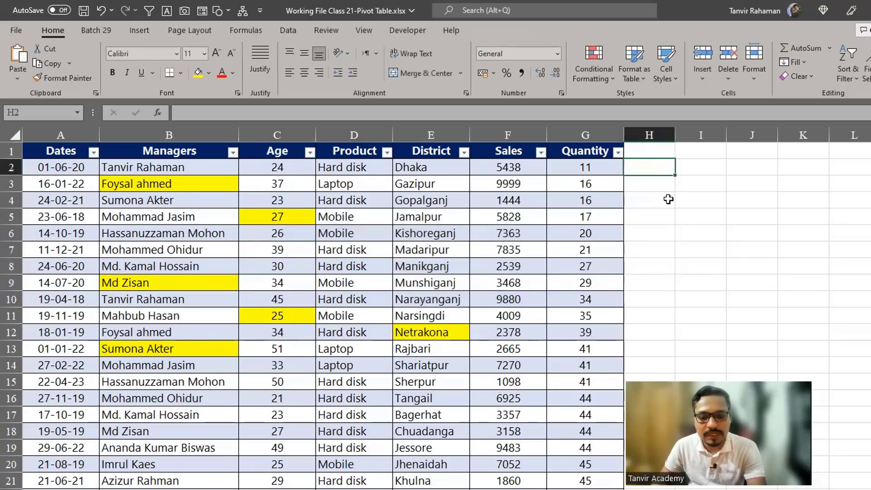
# Enter a SUM formula in H2 over the row's Sales and Quantity cells.
pyautogui.write('=')
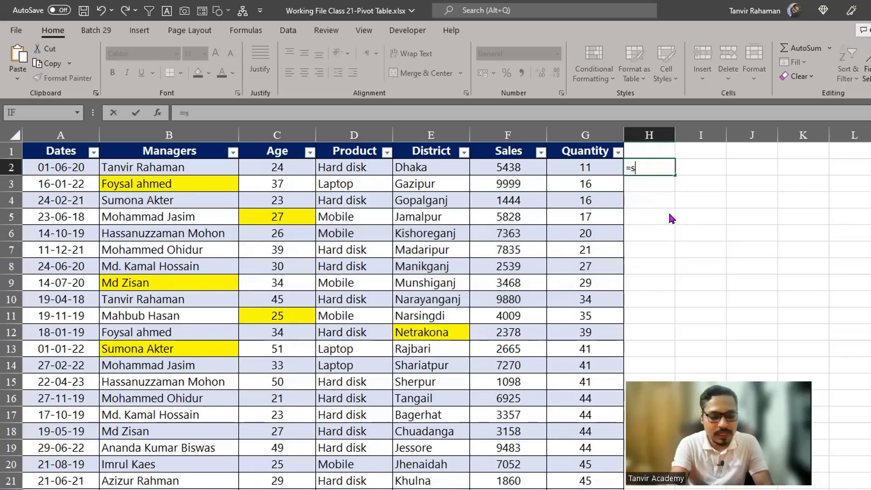
pyautogui.write('sum')
pyautogui.doubleClick(676, 184)
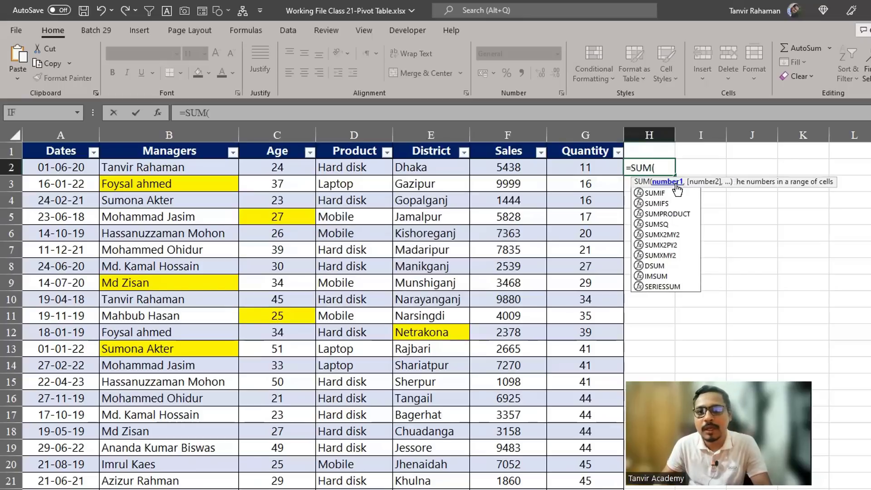
pyautogui.moveTo(513, 168); pyautogui.dragTo(585, 167)
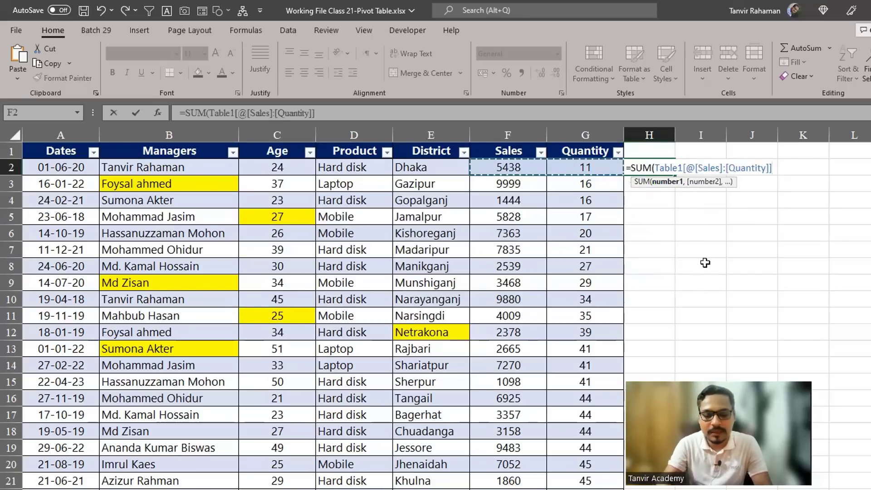
pyautogui.write(')')
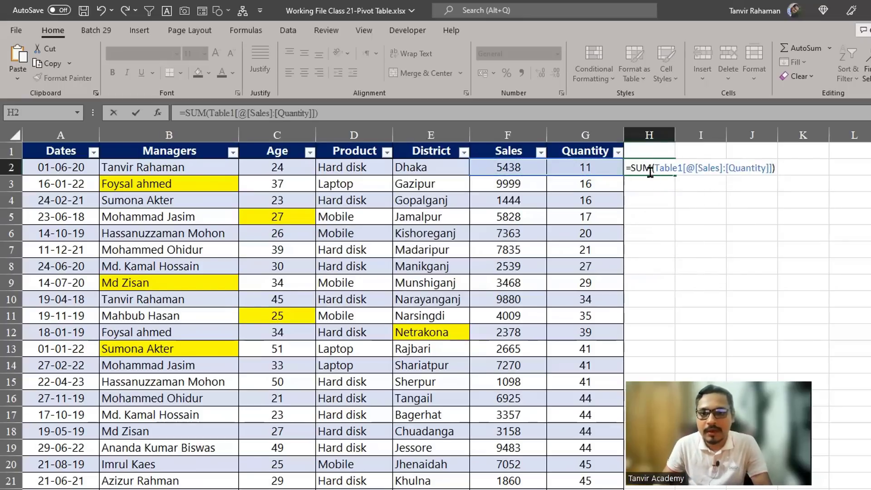
# Preview the reference's values with F9, undo back to the reference, and commit the formula.
pyautogui.moveTo(654, 165); pyautogui.dragTo(766, 167)
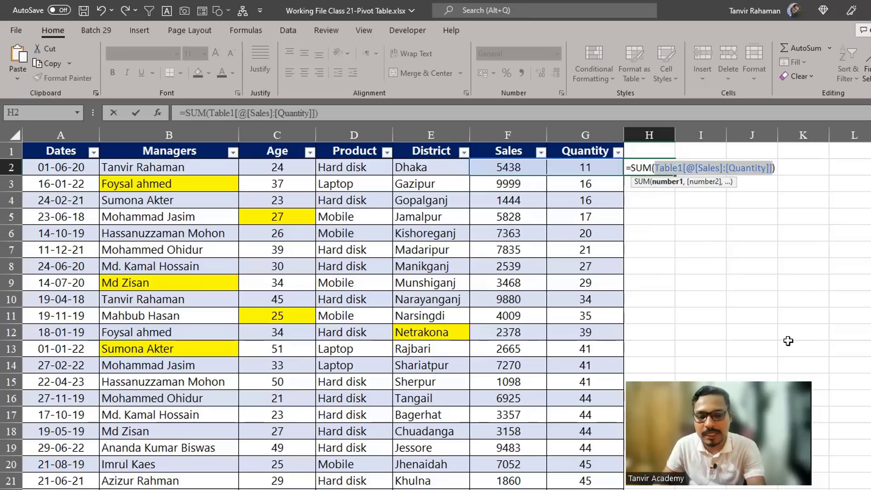
pyautogui.press('F9')
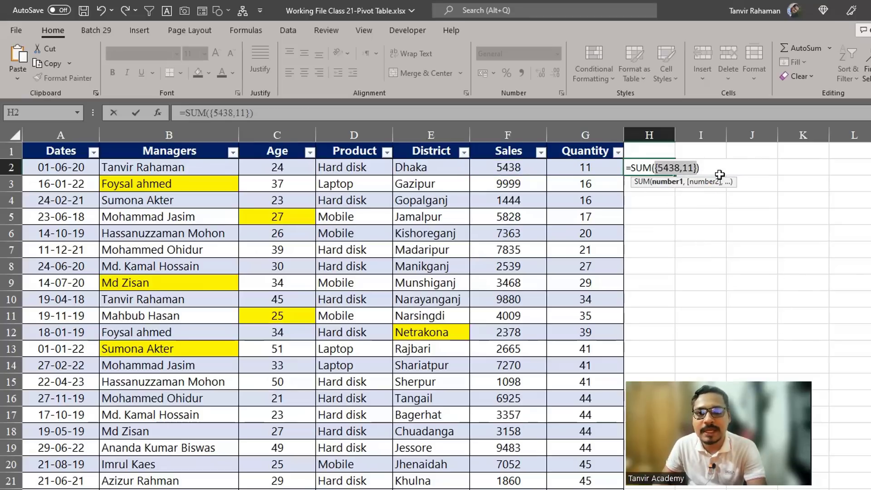
pyautogui.hotkey('ctrl', 'z')
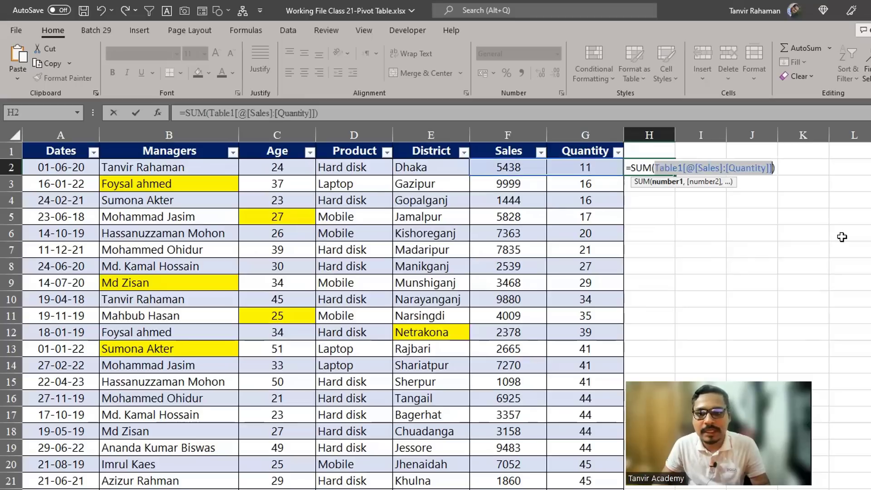
pyautogui.press('Return')
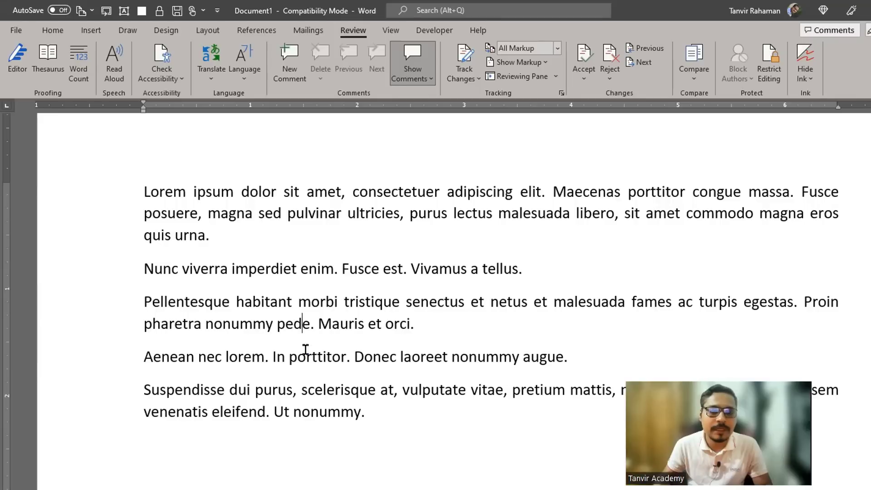
# Insert empty field braces { } after 'quis urna.' with Ctrl+F9, then place the cursor after 'orci.'.
pyautogui.click(257, 238)
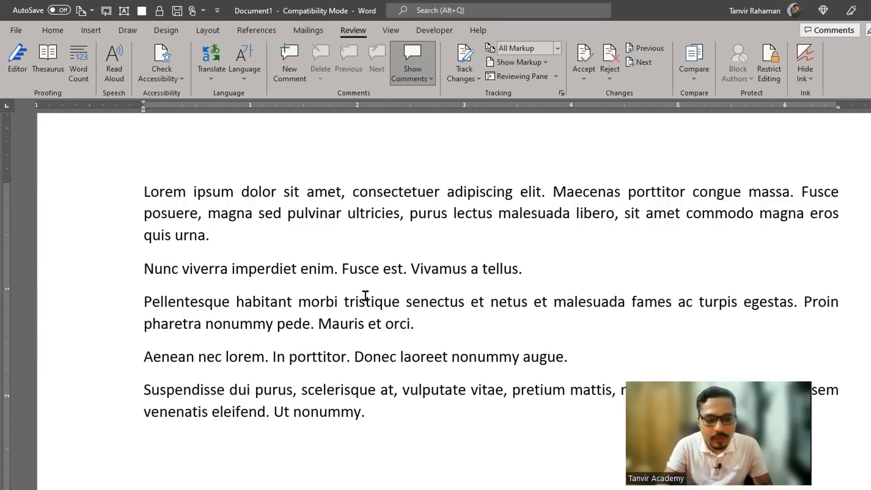
pyautogui.hotkey('ctrl', 'F9')
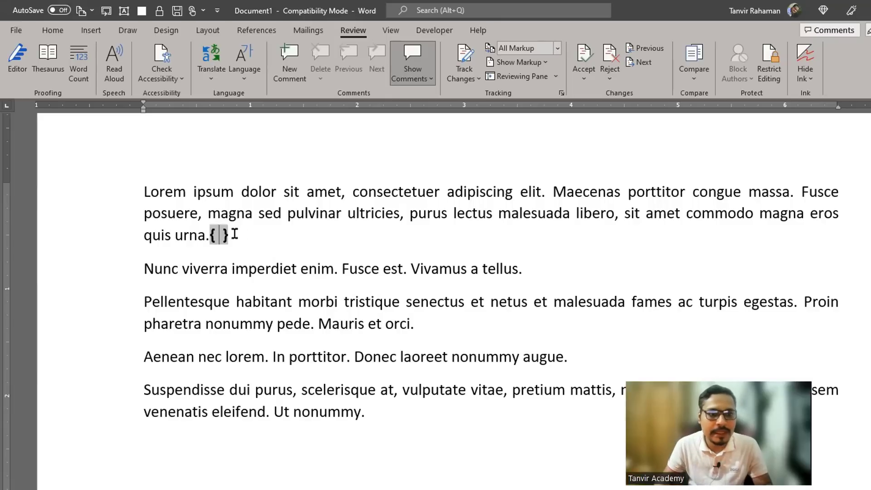
pyautogui.click(411, 319)
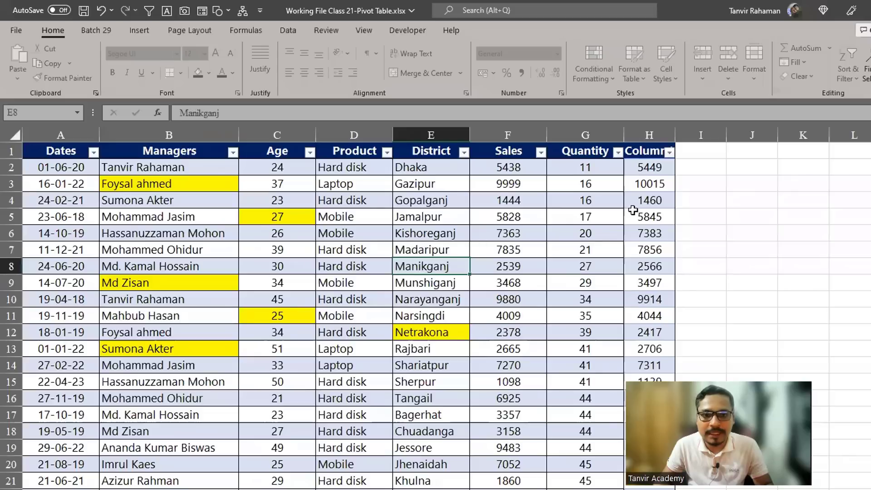
# Re-commit the H2 SUM formula (5449) and select the Managers-to-District cells of rows 3–13.
pyautogui.click(650, 168)
pyautogui.doubleClick(649, 167)
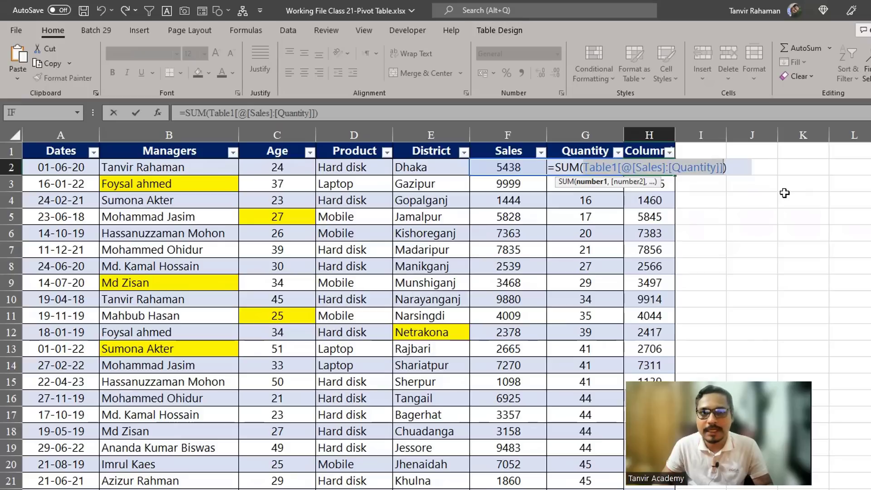
pyautogui.press('Return')
pyautogui.moveTo(187, 183); pyautogui.dragTo(432, 359)
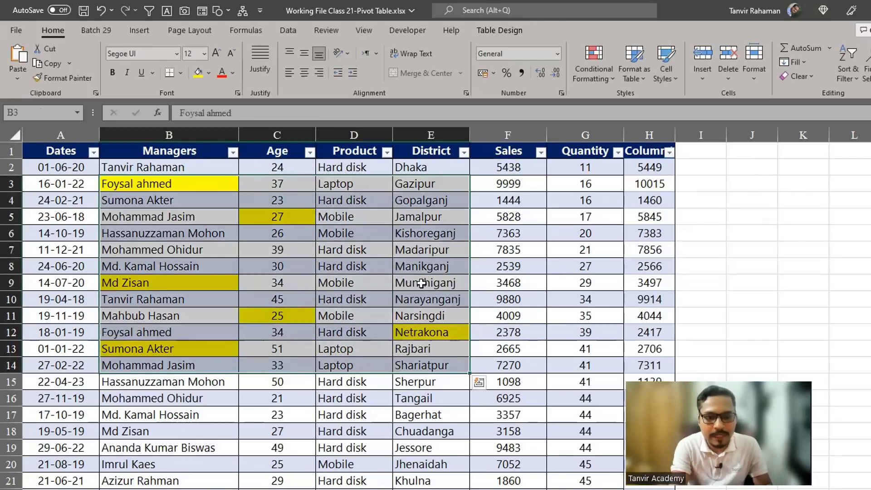
# Show and dismiss shortcut menus for the selected range and for the Product cells of rows 3–15.
pyautogui.hotkey('shift', 'F10')
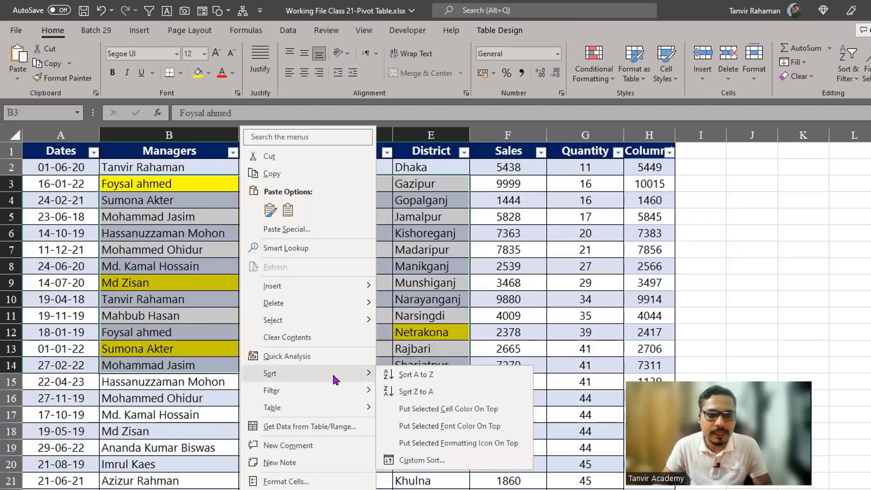
pyautogui.click(448, 206)
pyautogui.moveTo(367, 184); pyautogui.dragTo(399, 385)
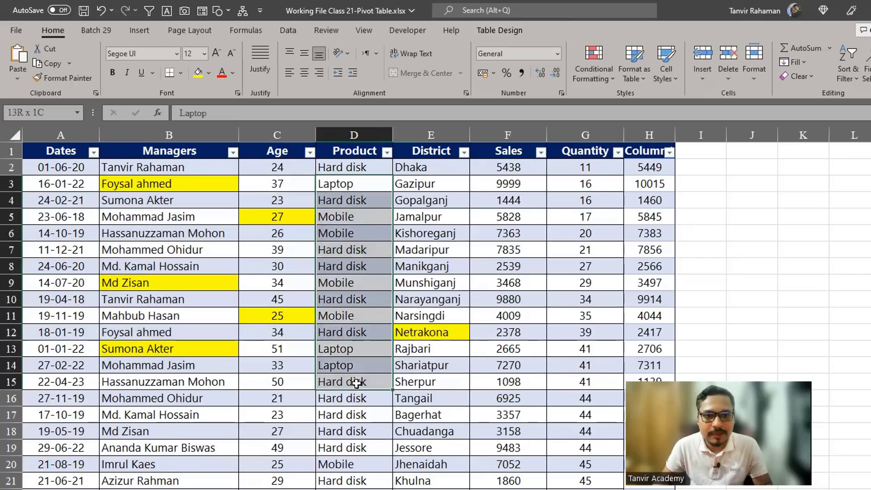
pyautogui.rightClick(358, 202)
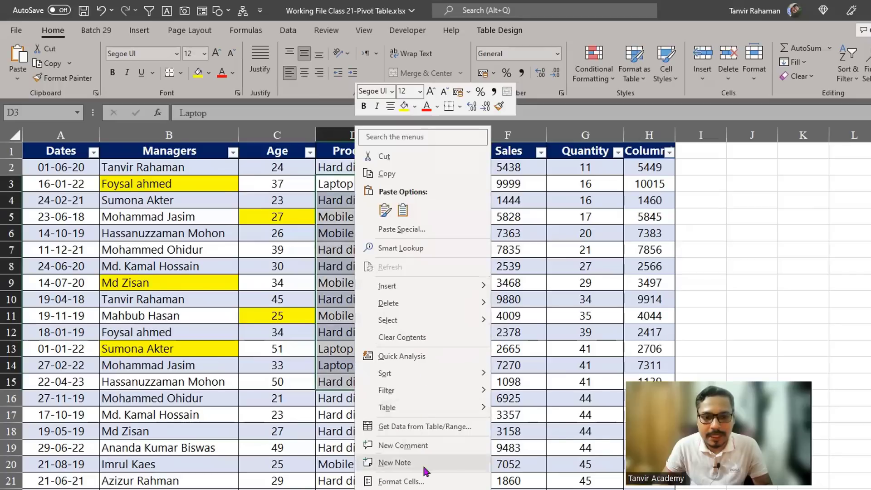
pyautogui.moveTo(385, 372)
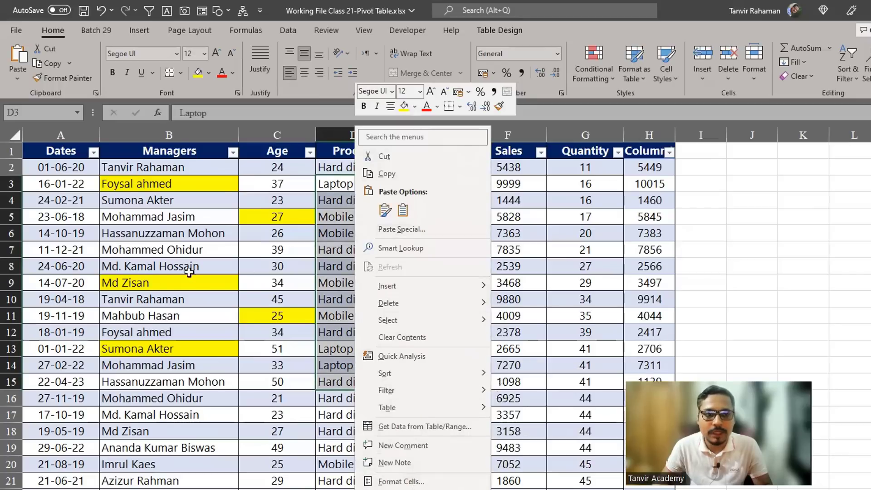
pyautogui.click(190, 272)
# Open the shortcut menu for Managers through District rows 3–14, then select all of Word's text.
pyautogui.moveTo(138, 186); pyautogui.dragTo(399, 362)
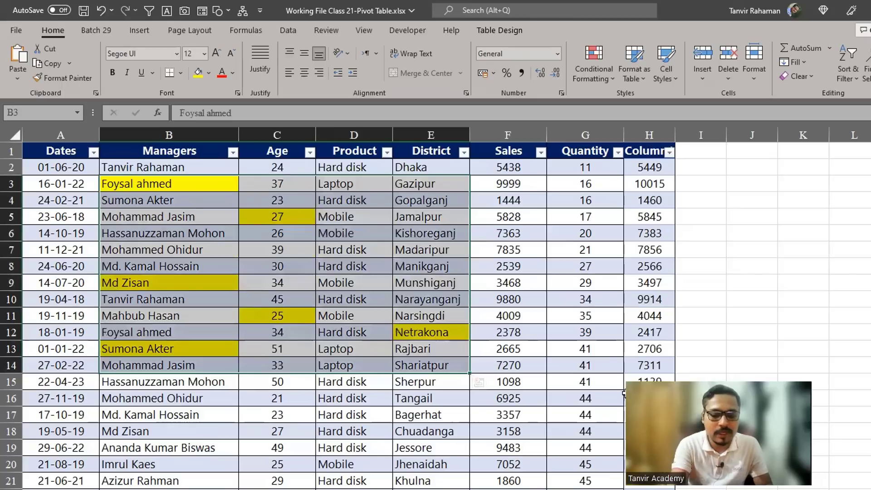
pyautogui.hotkey('shift', 'F10')
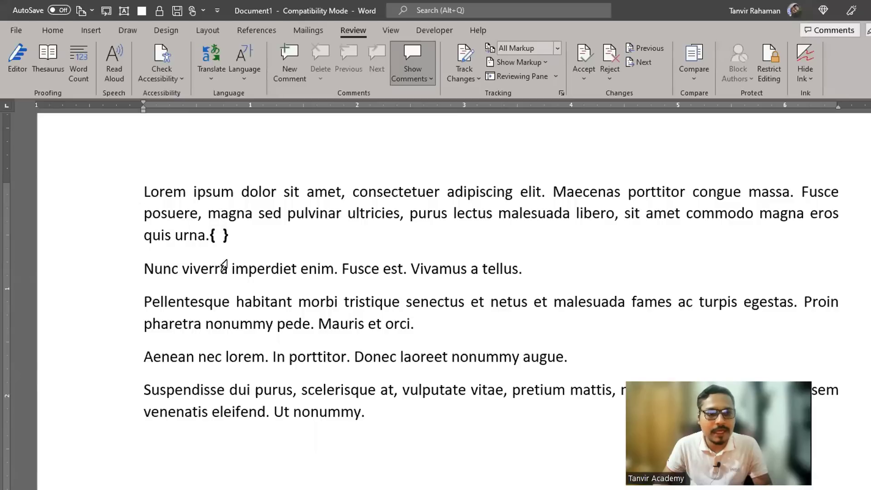
pyautogui.moveTo(143, 191); pyautogui.dragTo(377, 433)
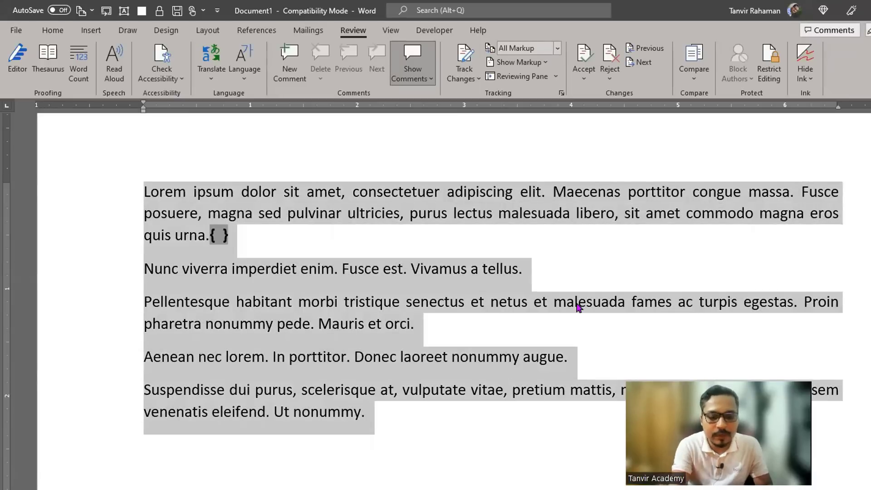
# Show and close Word's shortcut menu for the selection, deselect the text, and snap Word left.
pyautogui.hotkey('shift', 'F10')
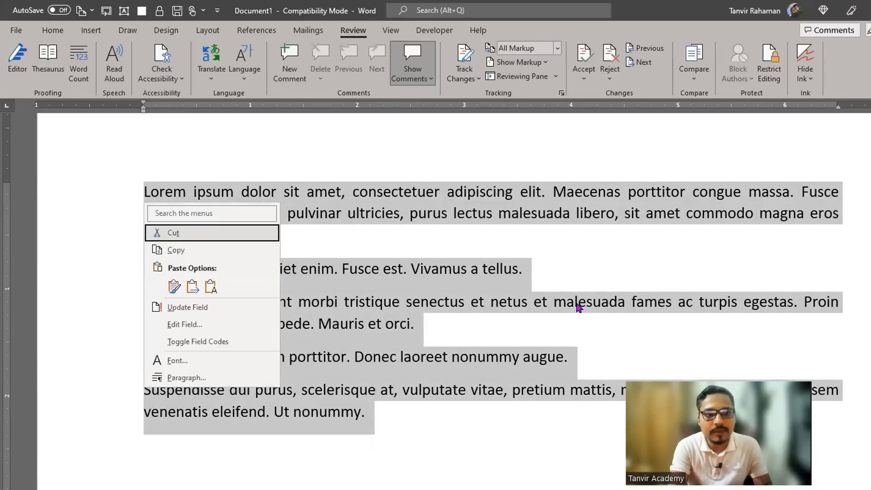
pyautogui.press('Escape')
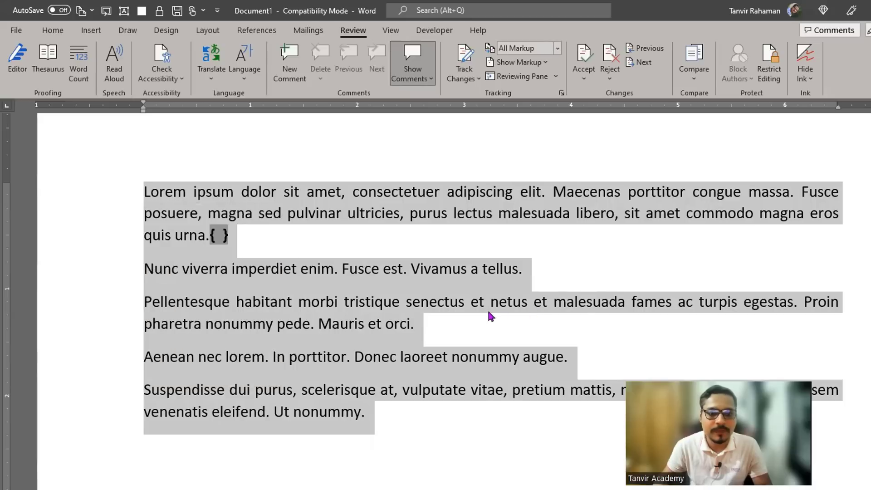
pyautogui.click(488, 311)
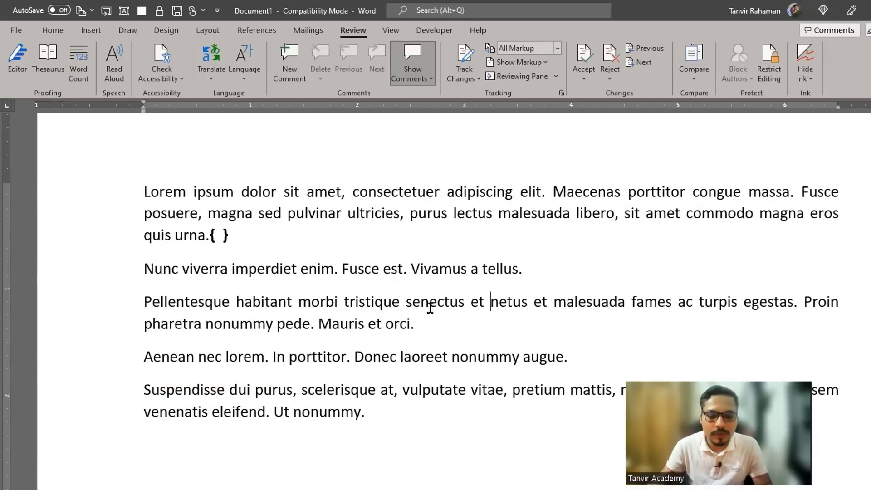
pyautogui.press('super+Left')
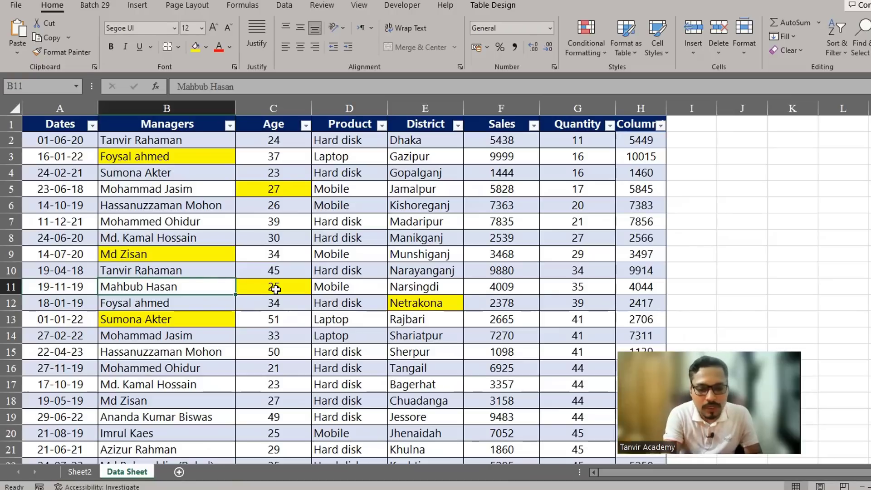
# Insert a Macro4 macro sheet with Ctrl+F11, then delete it.
pyautogui.hotkey('ctrl', 'F11')
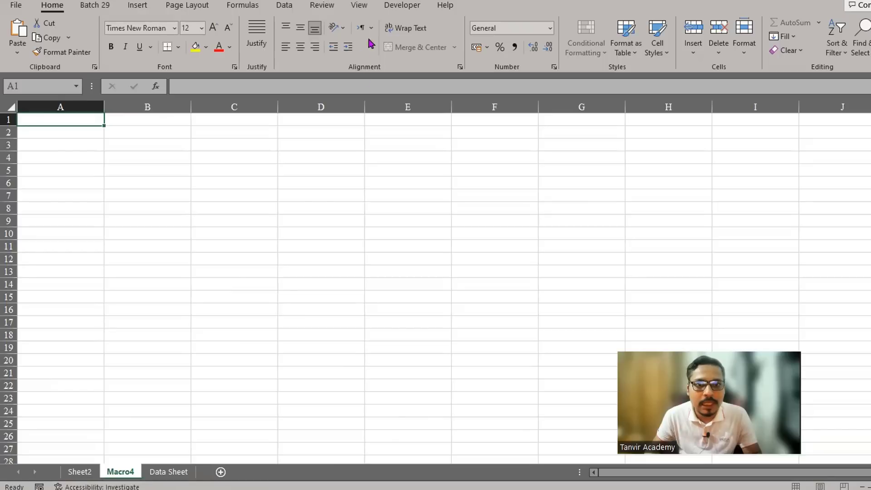
pyautogui.click(402, 5)
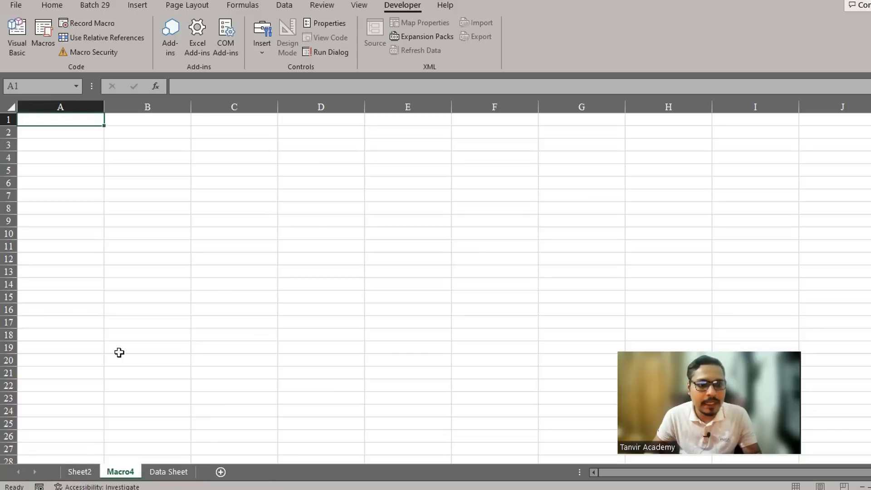
pyautogui.rightClick(130, 473)
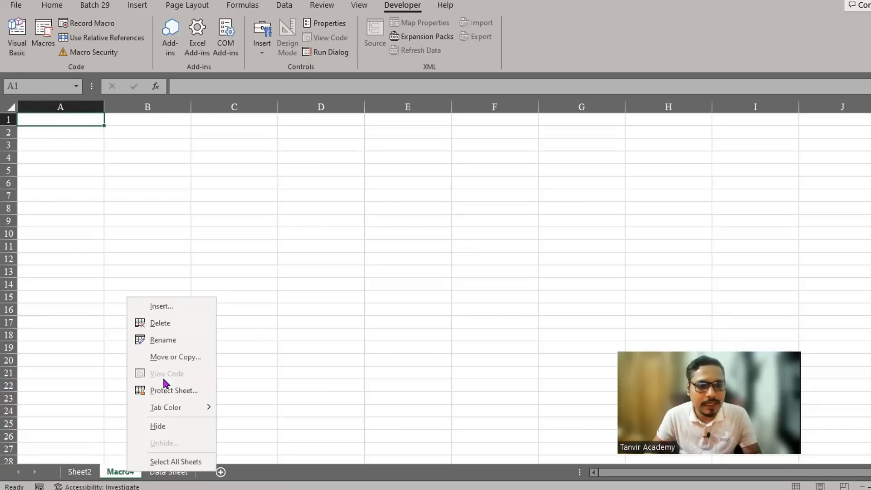
pyautogui.click(184, 323)
# From the Data Sheet, insert new blank worksheets with Shift+F11, then press Alt+F11.
pyautogui.click(97, 473)
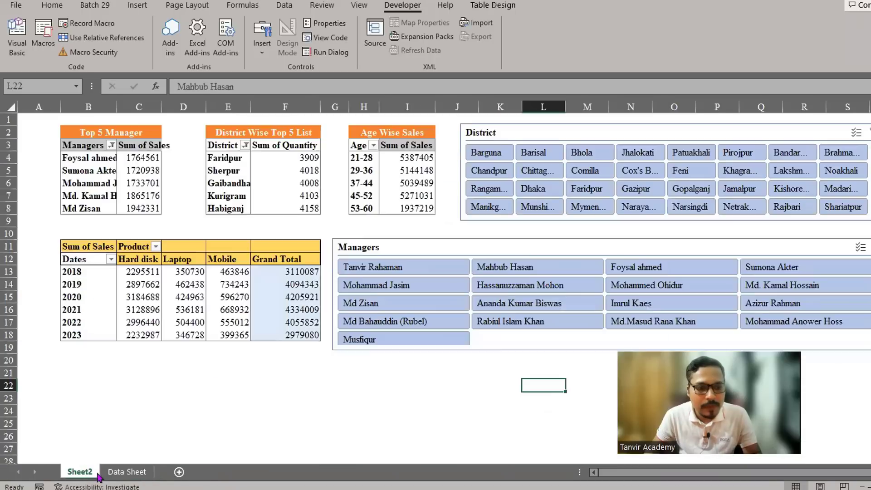
pyautogui.click(120, 473)
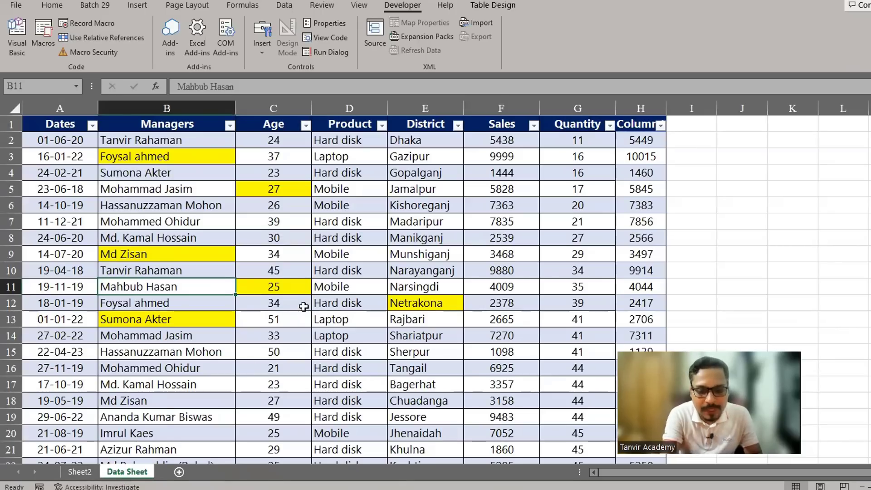
pyautogui.hotkey('shift', 'F11')
pyautogui.hotkey('shift', 'F11')
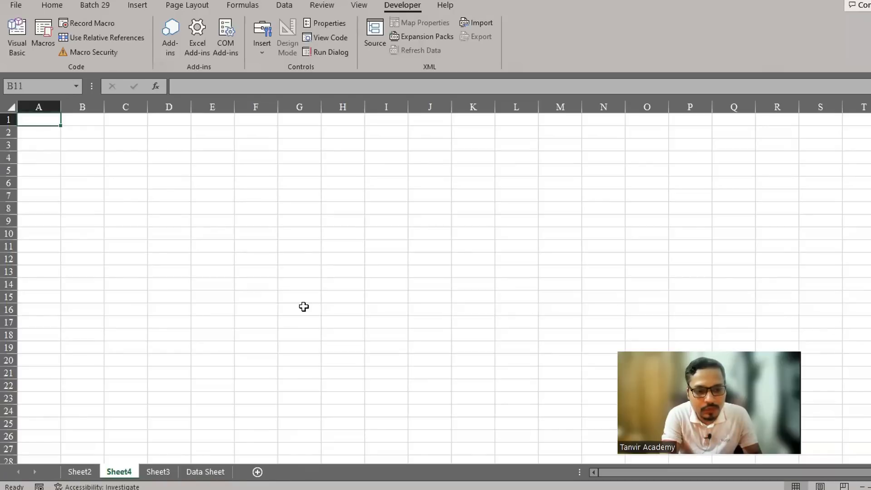
pyautogui.hotkey('shift', 'F11')
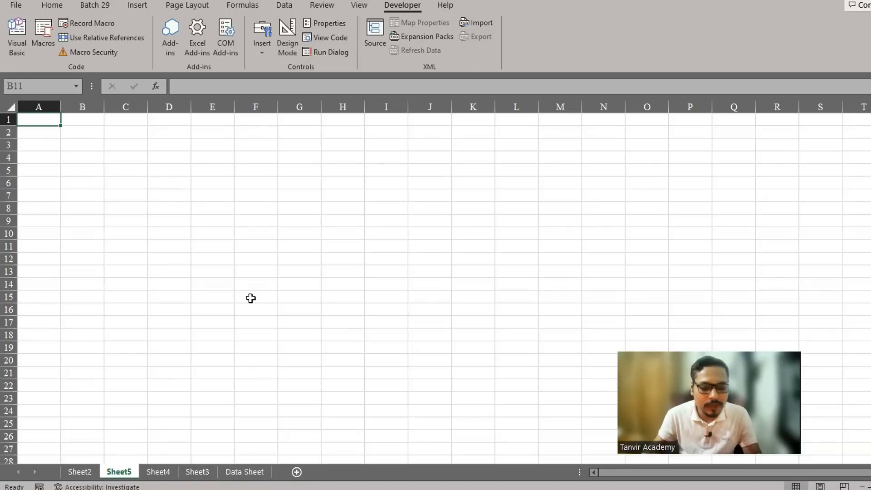
pyautogui.hotkey('alt', 'F11')
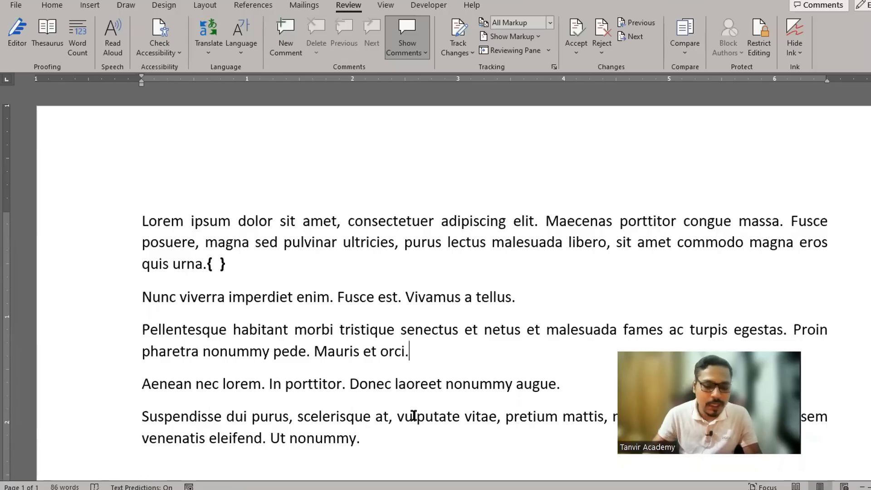
# Toggle Word's VBA editor with Alt+F11, then open Save As proposing 'Lorem ipsum dolor sit amet.docx'.
pyautogui.hotkey('alt', 'F11')
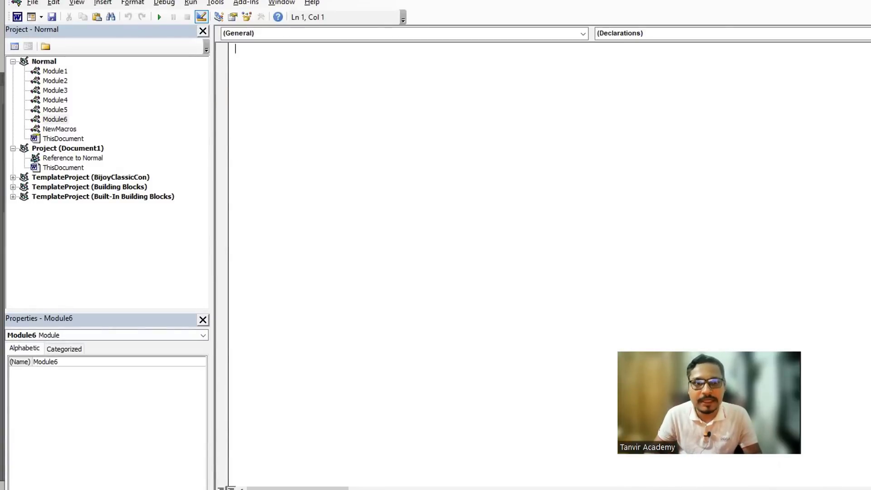
pyautogui.hotkey('alt', 'F11')
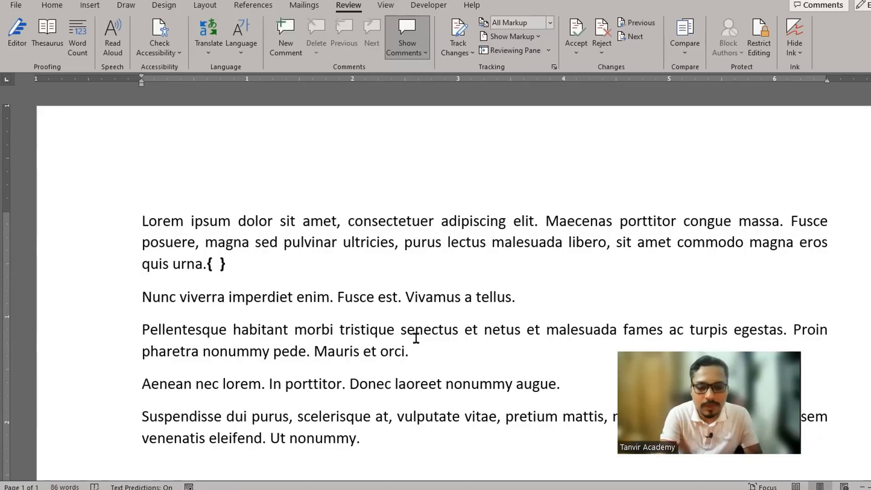
pyautogui.press('F12')
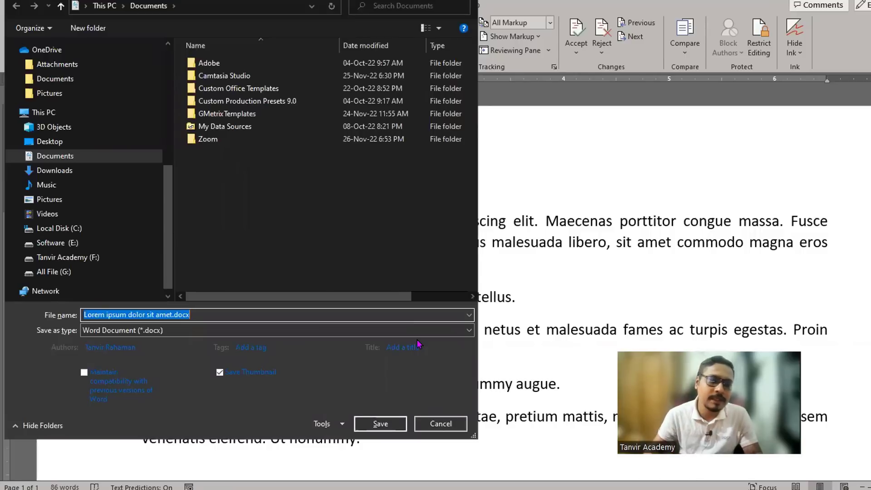
# Cancel Save As, look at Word's File backstage, then reopen Save As with F12 and cancel again.
pyautogui.click(441, 424)
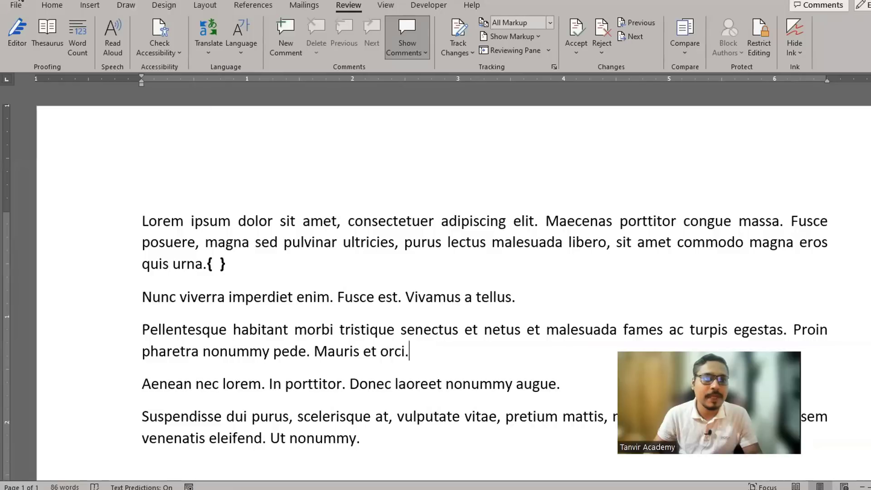
pyautogui.click(17, 5)
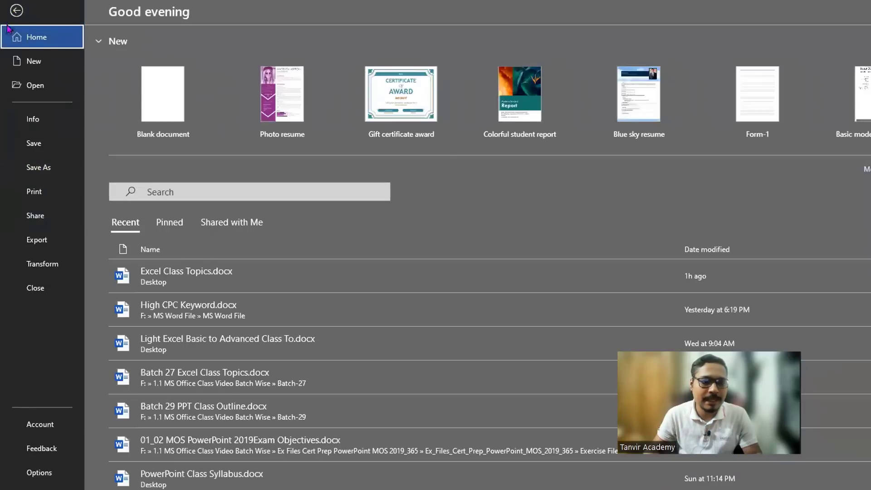
pyautogui.click(16, 10)
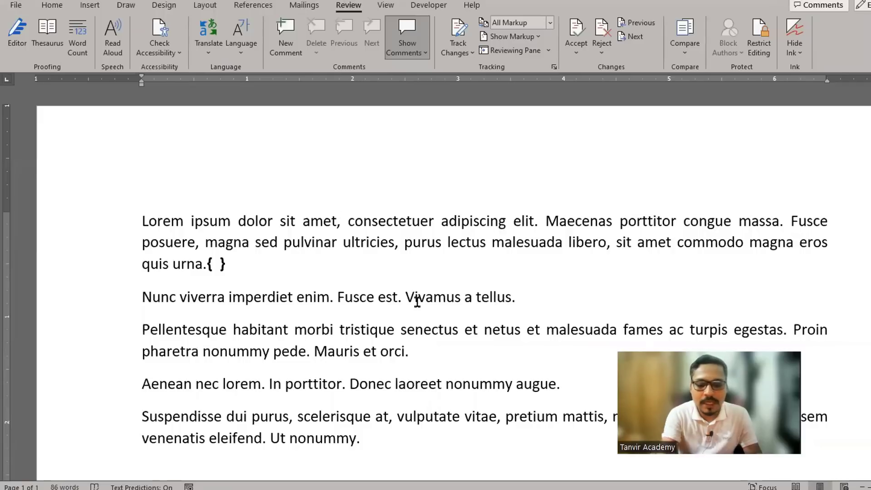
pyautogui.press('F12')
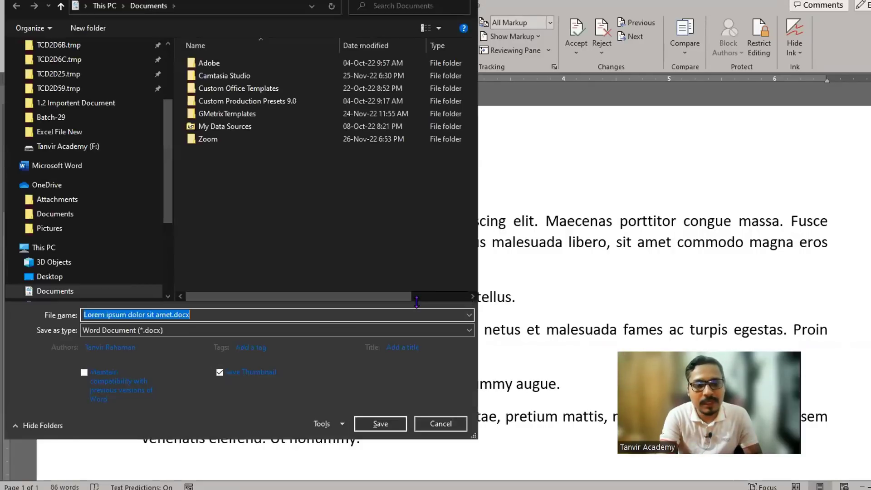
pyautogui.click(447, 424)
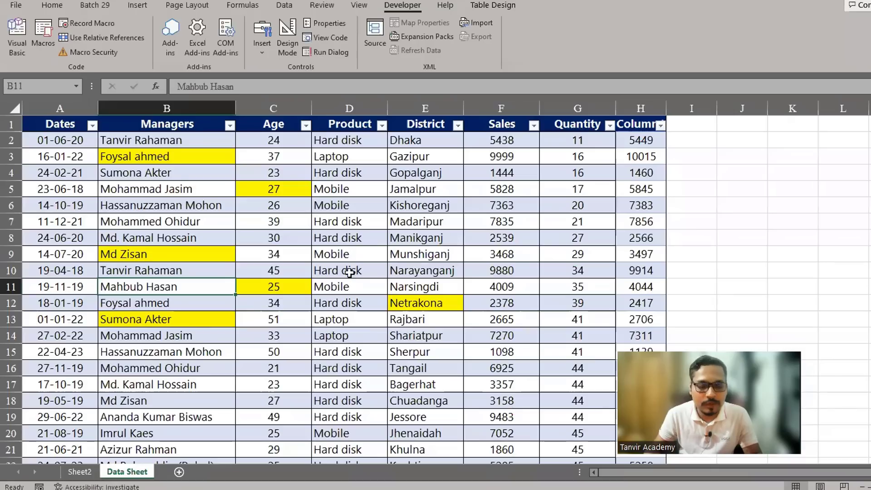
pyautogui.press('F12')
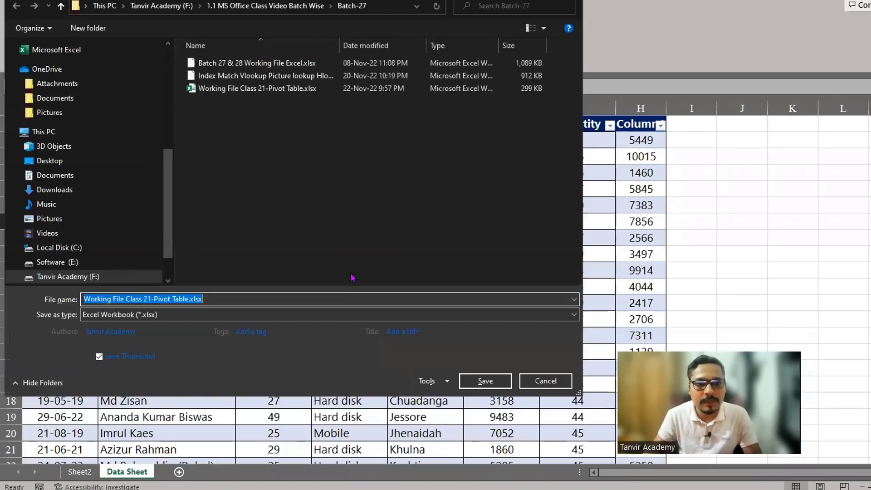
pyautogui.click(553, 380)
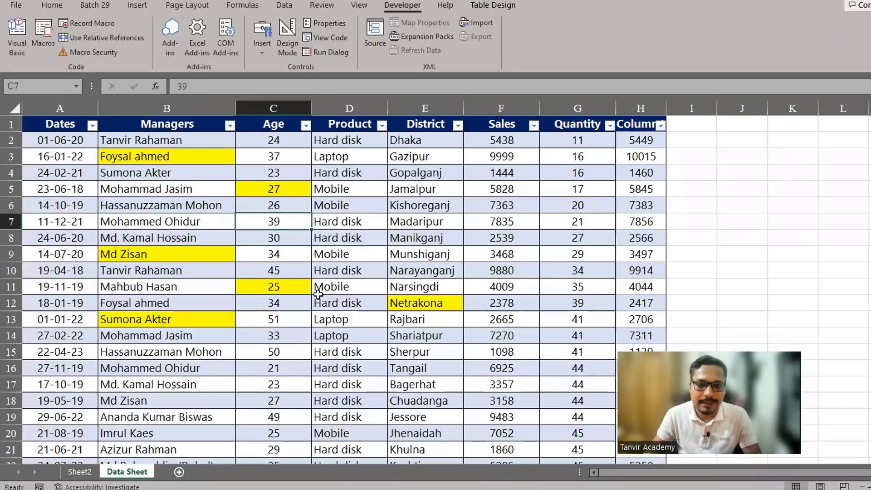
pyautogui.click(345, 288)
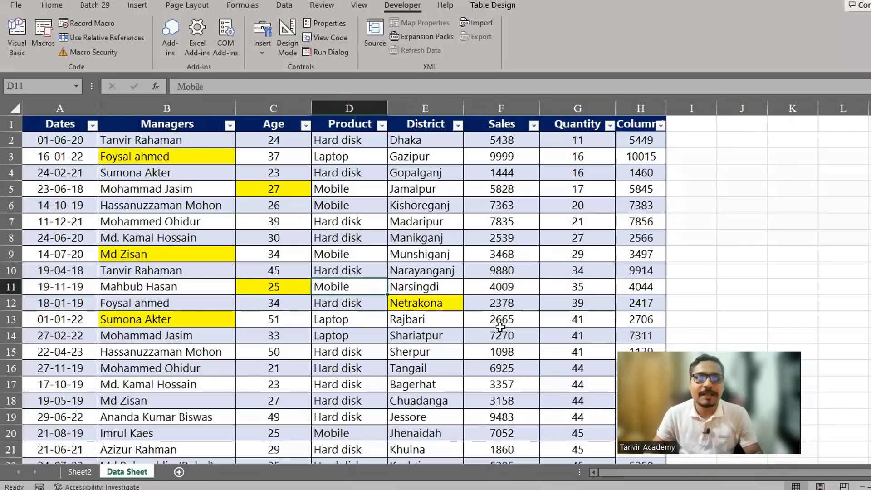